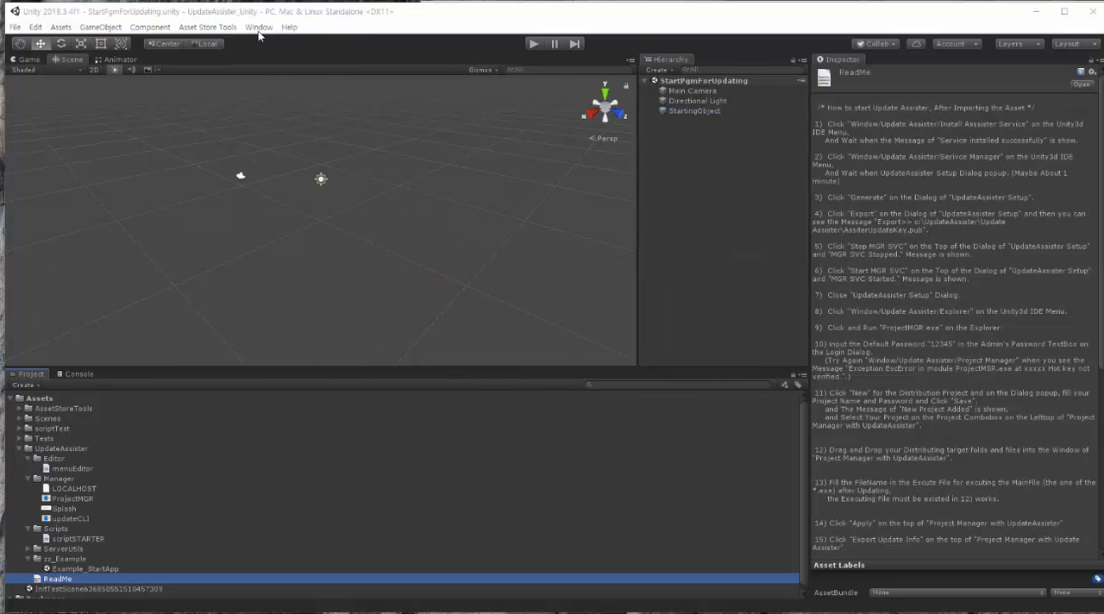
# Step: Open the Update Assister service manager and stop its MGR service
pyautogui.click(259, 28)
pyautogui.moveTo(307, 72)
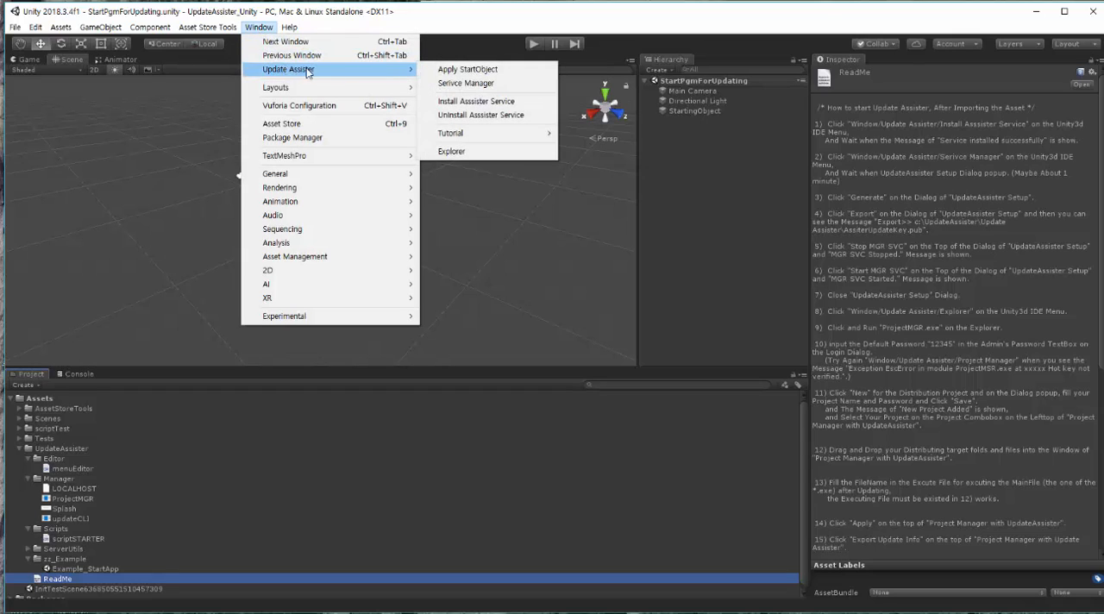
pyautogui.click(481, 88)
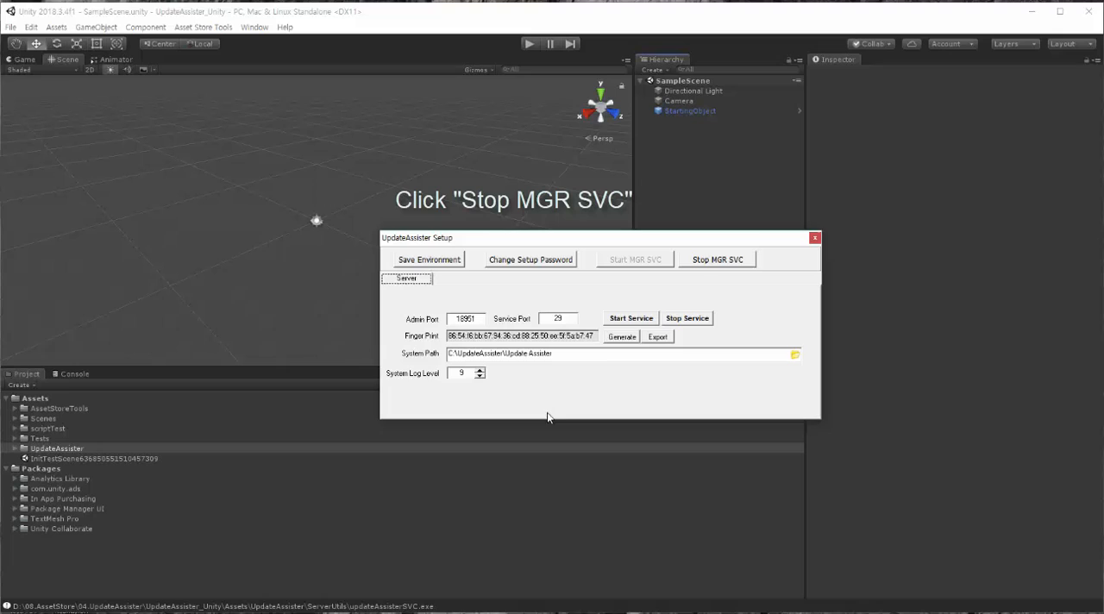
pyautogui.click(720, 265)
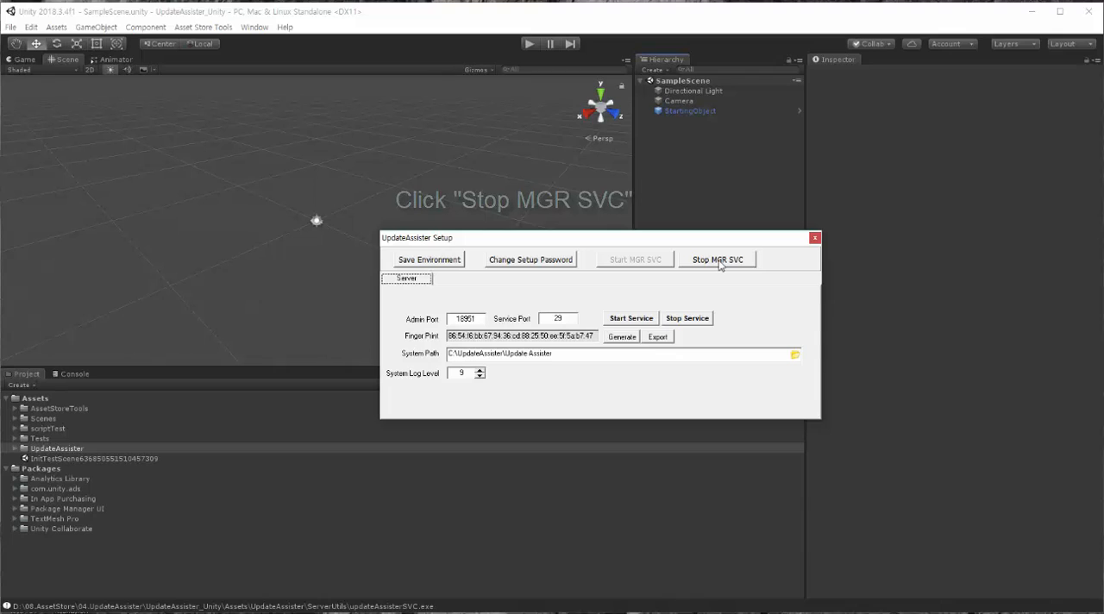
pyautogui.click(719, 260)
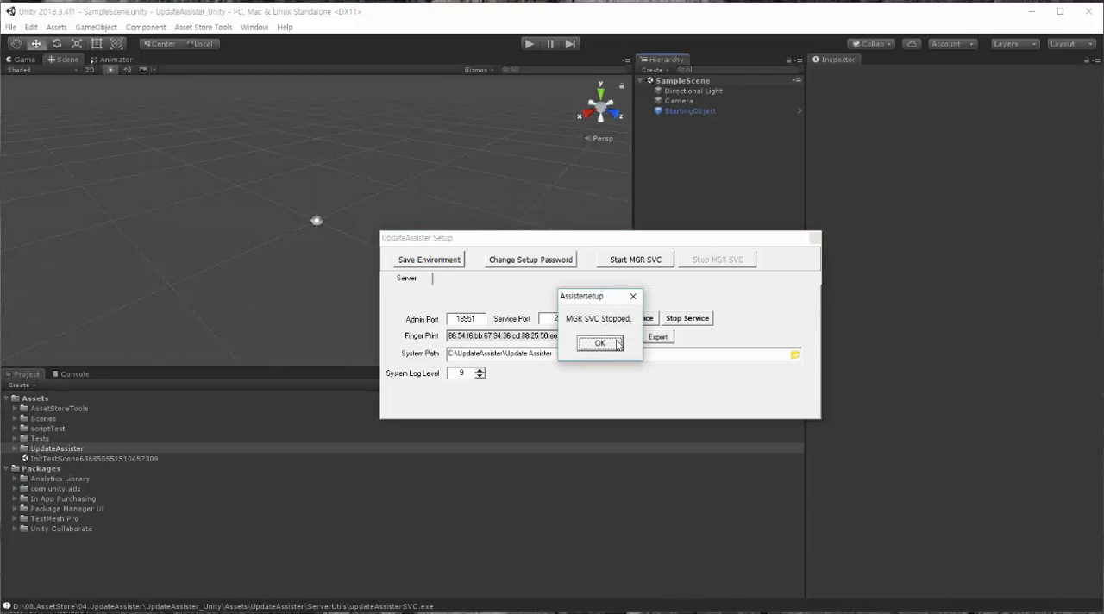
pyautogui.click(615, 344)
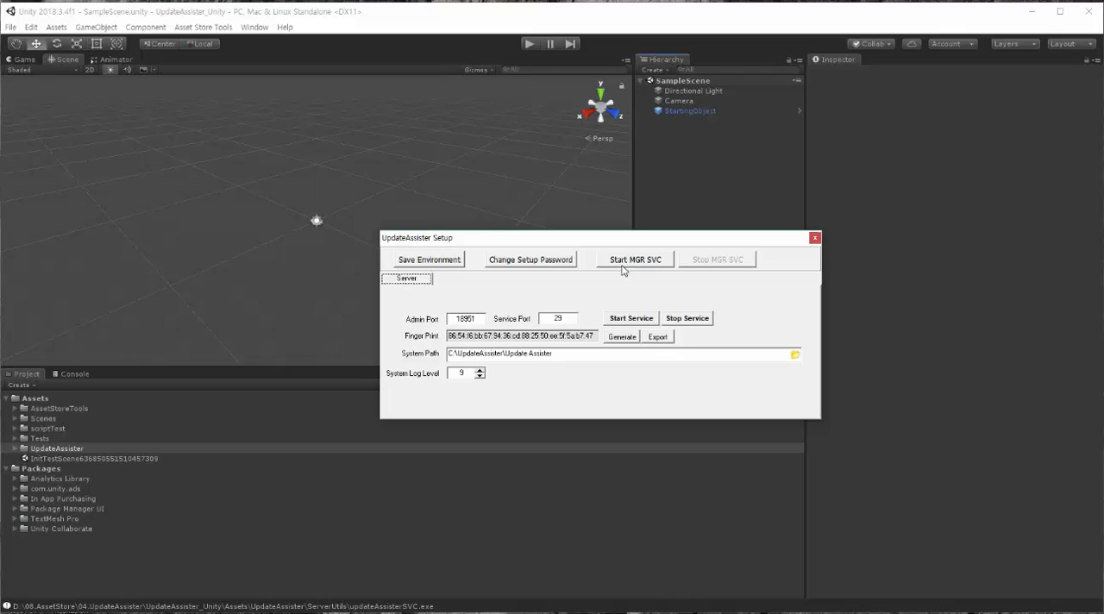
# Step: Generate a new server key fingerprint in UpdateAssister Setup and export the public key
pyautogui.click(622, 338)
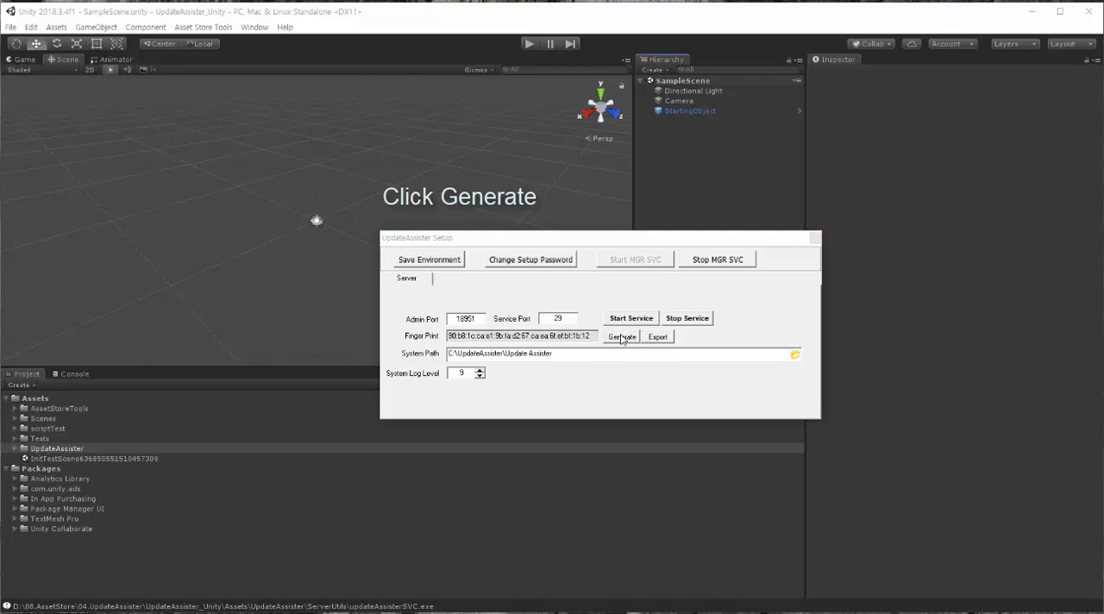
pyautogui.click(611, 349)
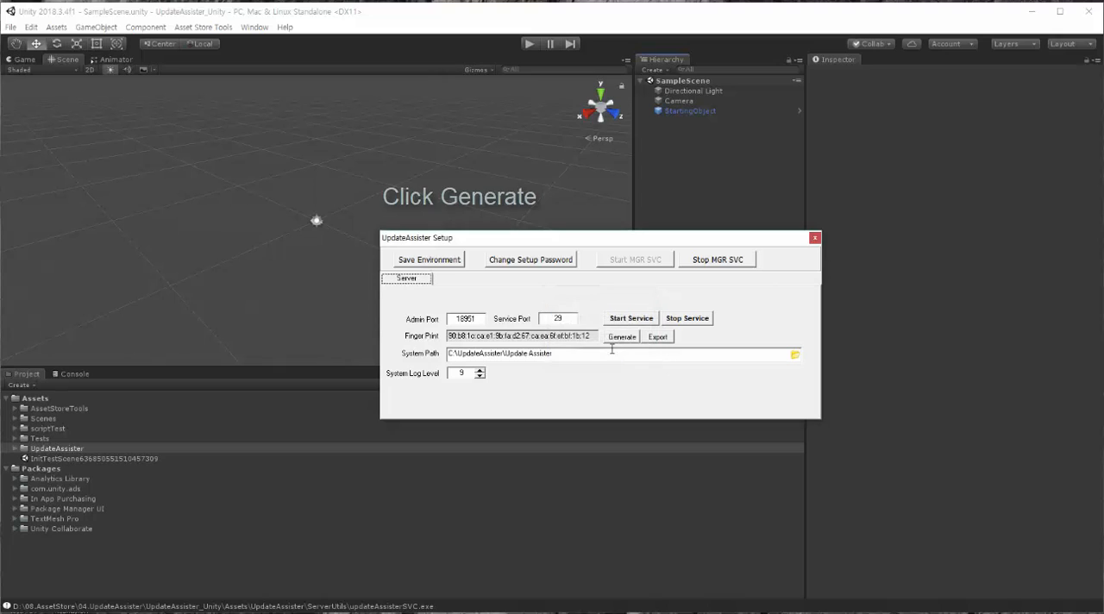
pyautogui.click(658, 338)
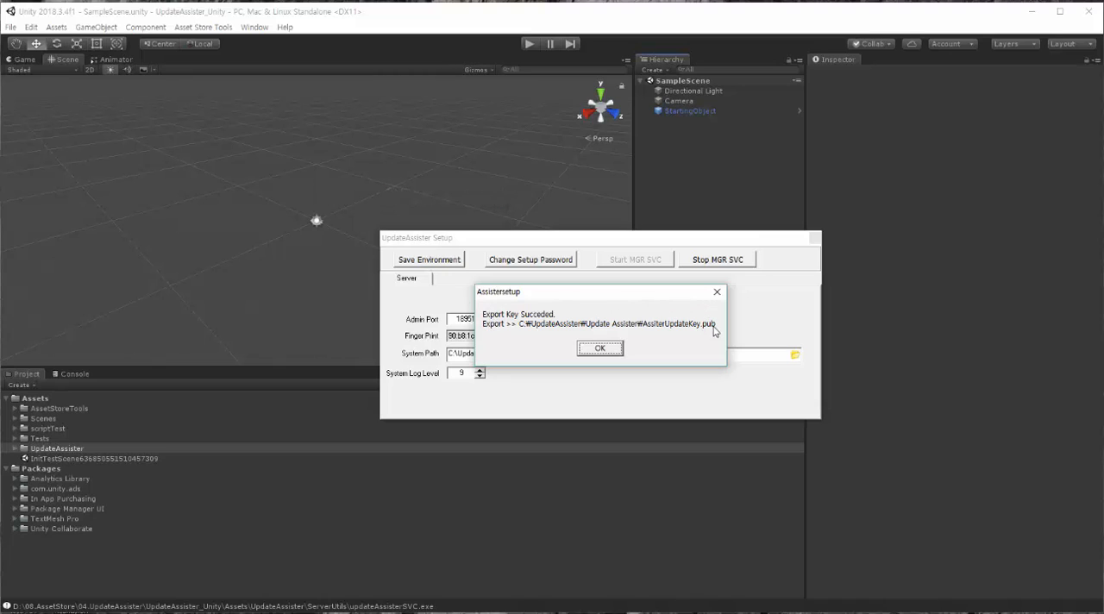
pyautogui.click(614, 351)
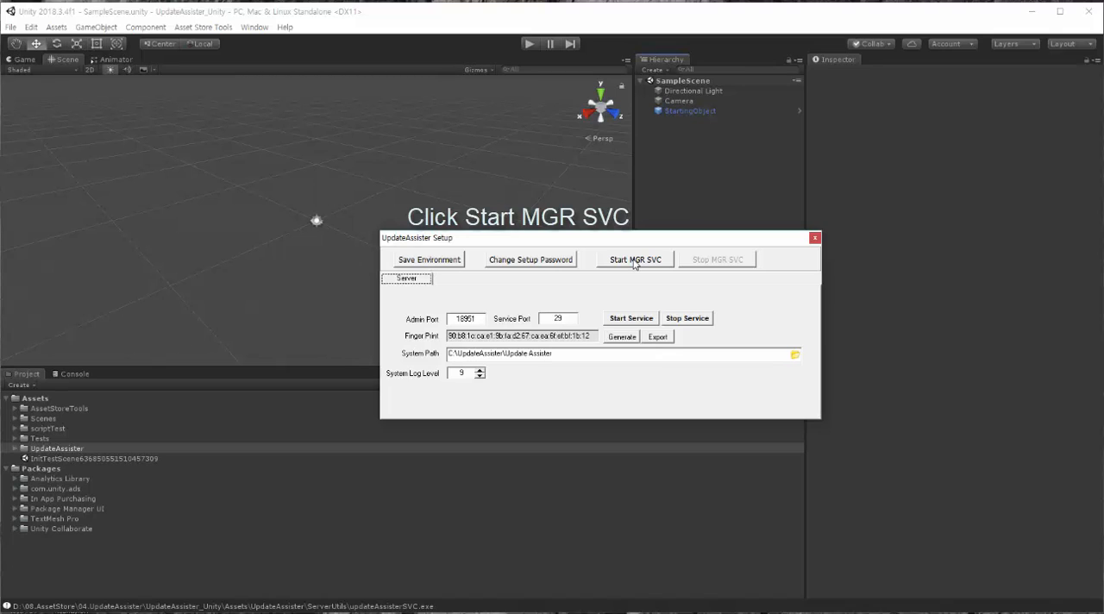
# Step: Start the MGR service and close the UpdateAssister Setup dialog
pyautogui.click(634, 261)
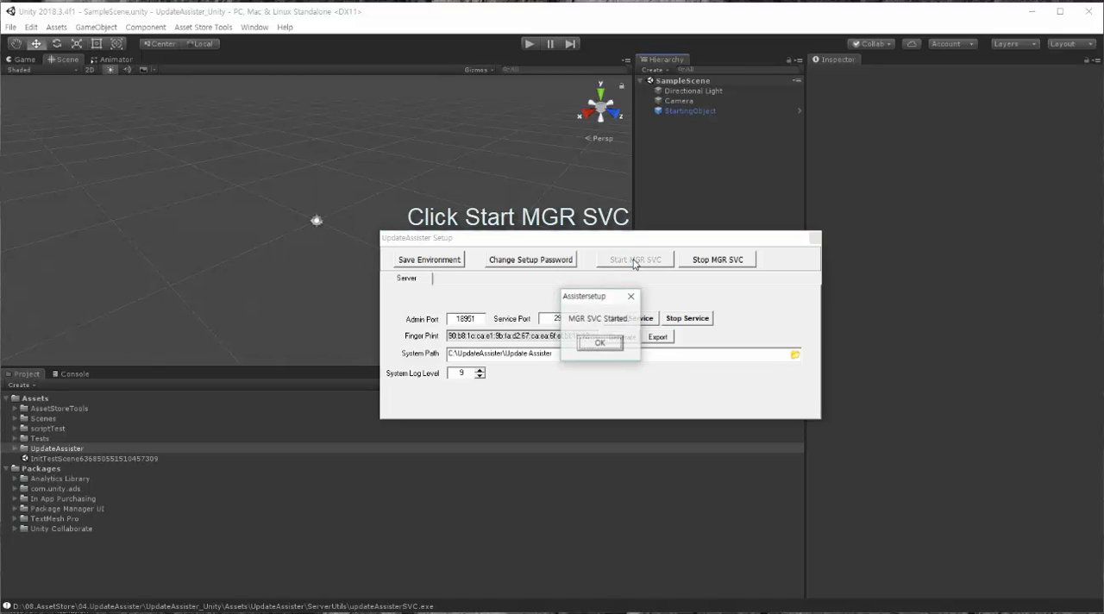
pyautogui.click(613, 345)
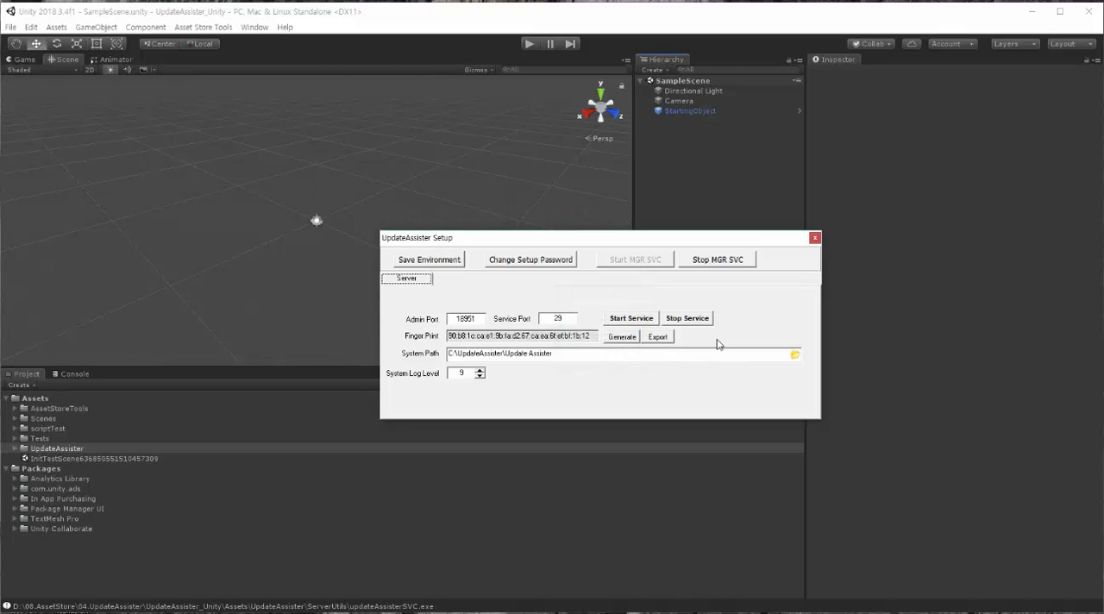
pyautogui.click(814, 239)
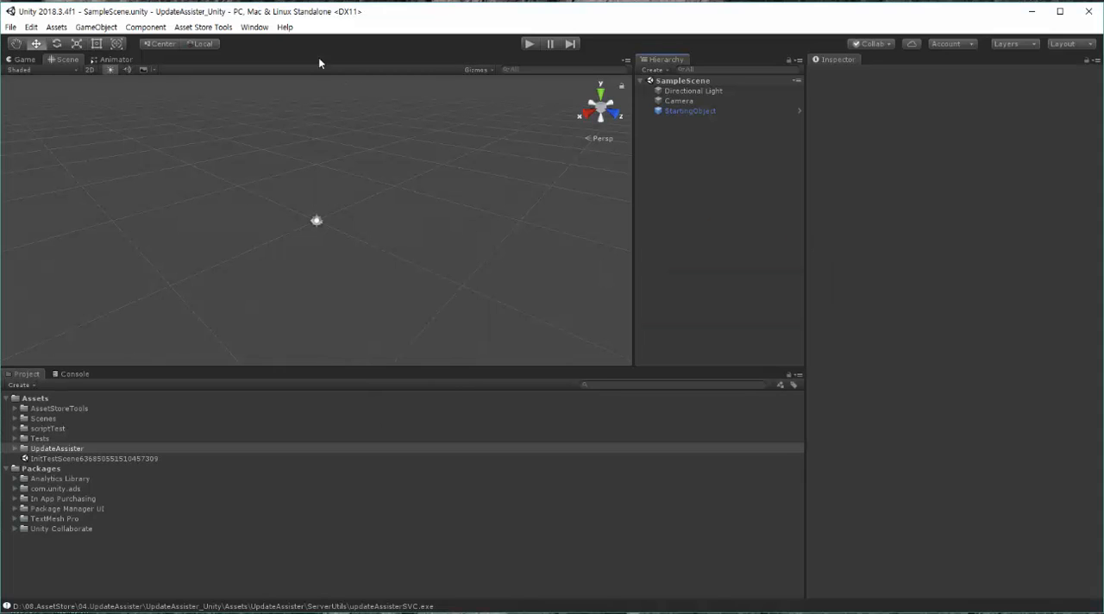
# Step: Open the Update Assister Manager folder in the file explorer from Unity
pyautogui.click(255, 28)
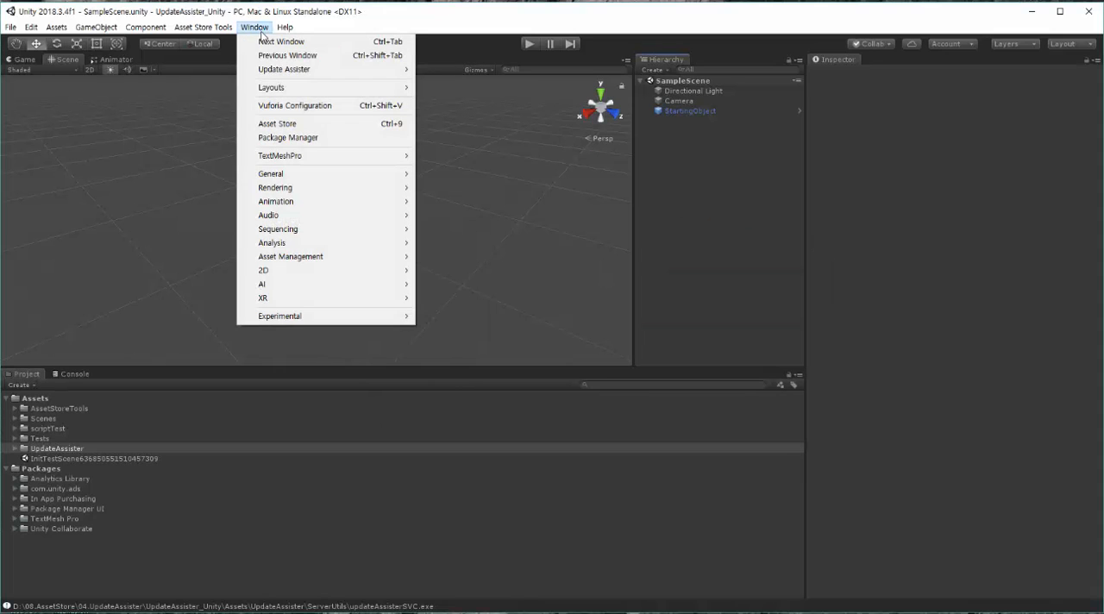
pyautogui.moveTo(282, 71)
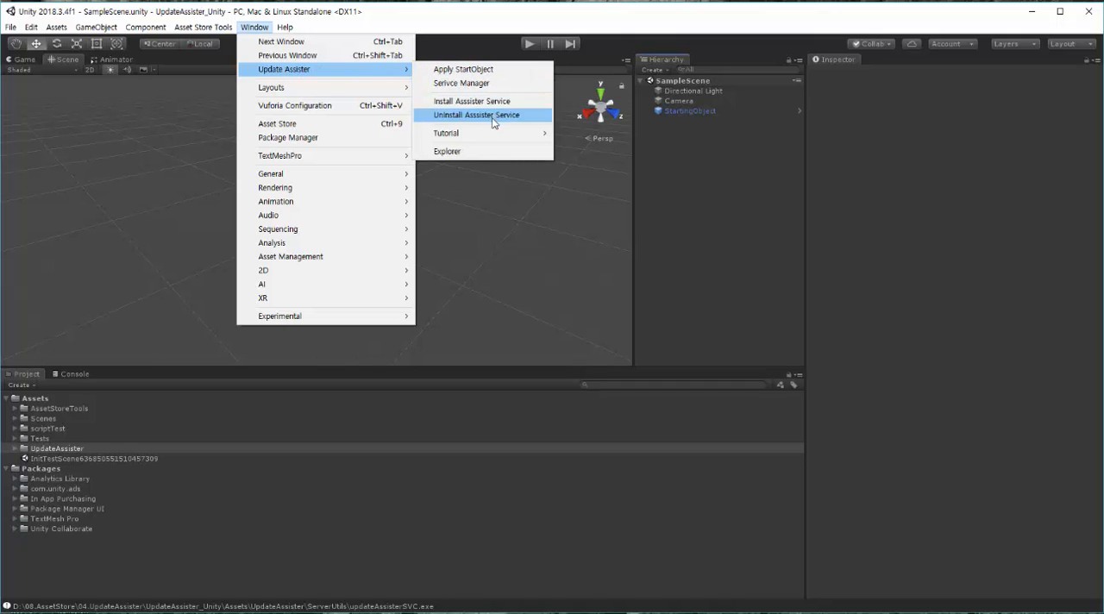
pyautogui.click(491, 153)
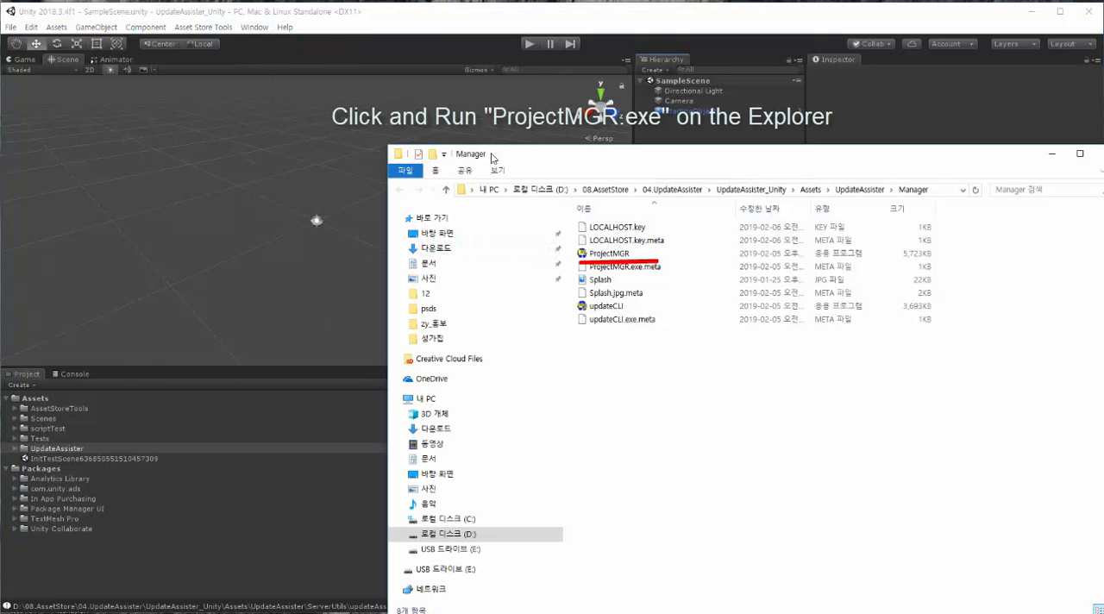
# Step: Run ProjectMGR from the Manager folder and log on to LOCALHOST with the admin's password
pyautogui.click(618, 255)
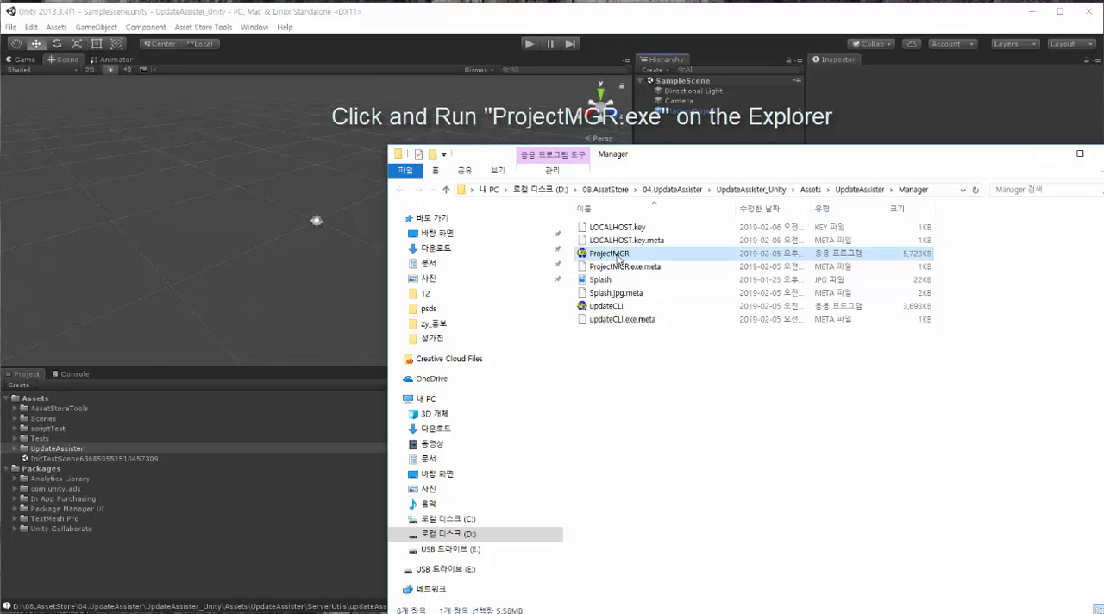
pyautogui.doubleClick(618, 258)
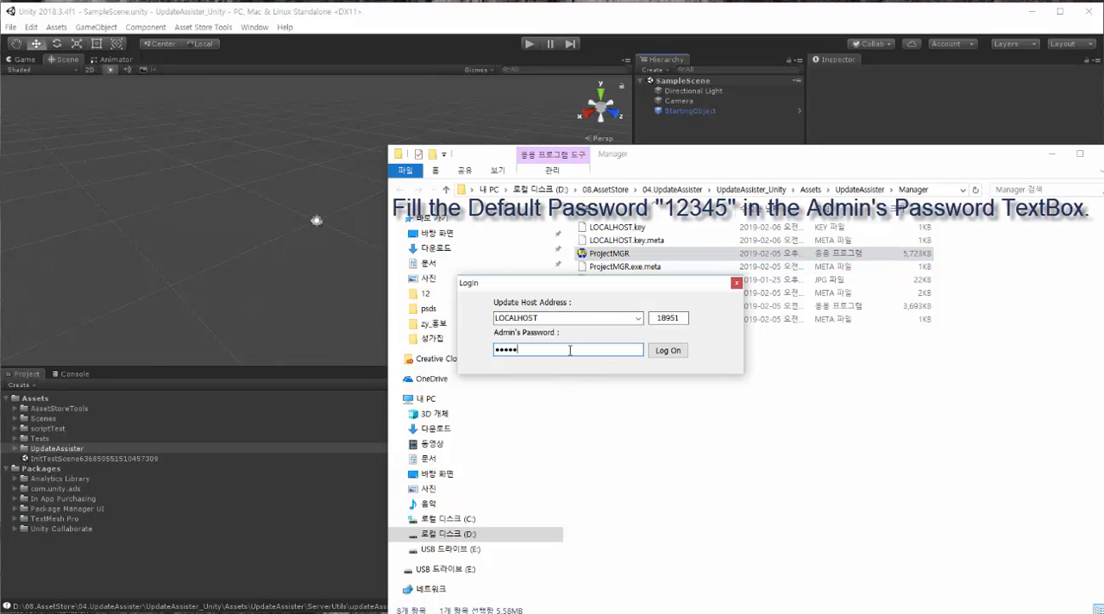
pyautogui.write('12345')
pyautogui.click(667, 350)
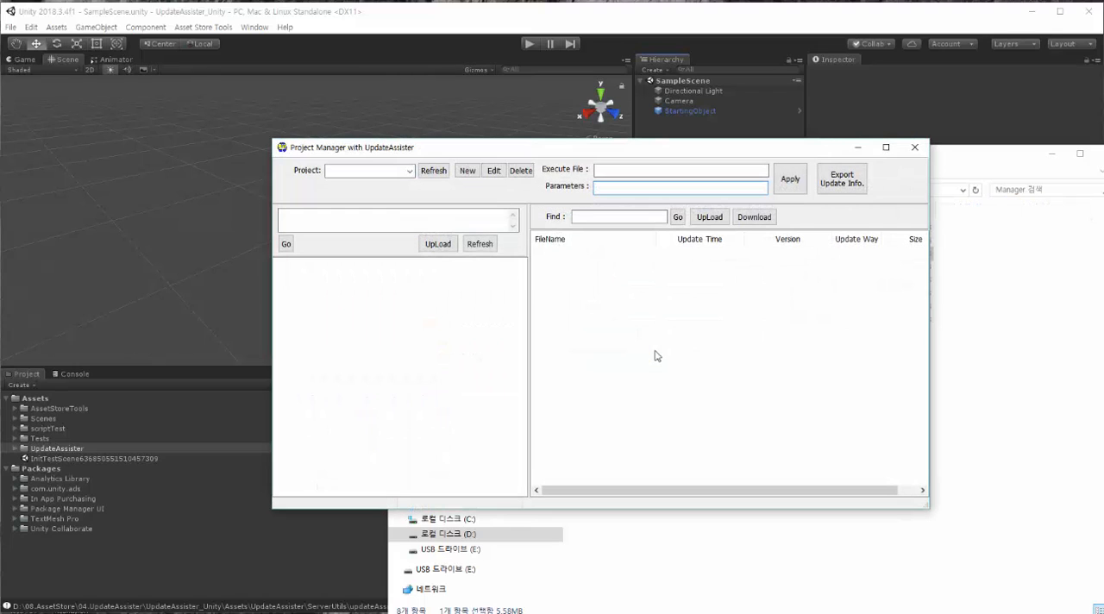
# Step: Create a distribution project named My1stProject, enter its project password and save it
pyautogui.click(409, 171)
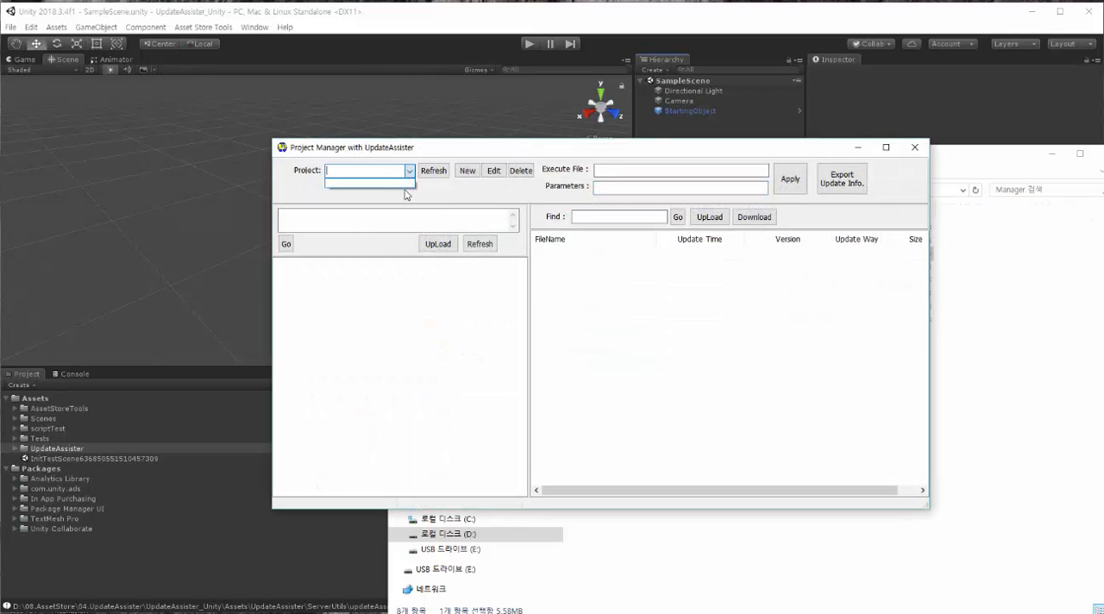
pyautogui.click(420, 209)
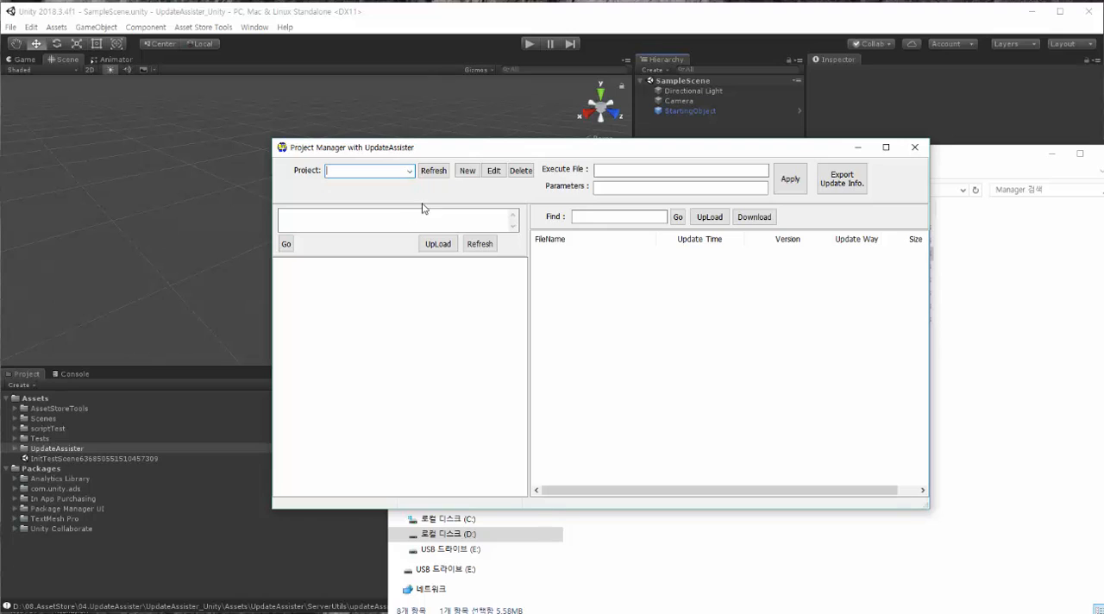
pyautogui.click(471, 173)
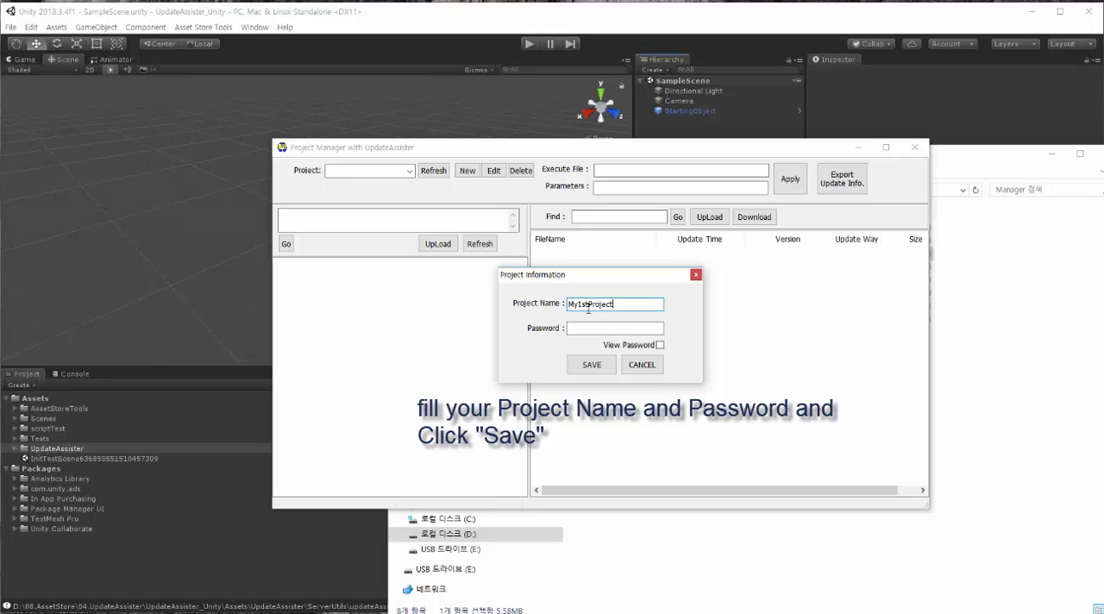
pyautogui.click(582, 331)
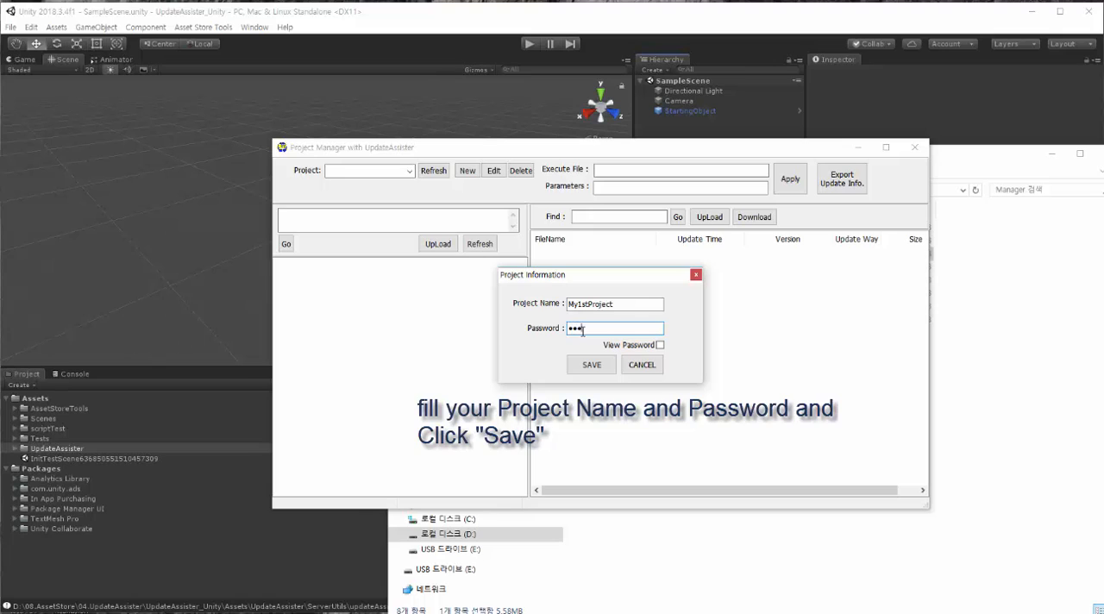
pyautogui.write('•••••')
pyautogui.click(660, 346)
pyautogui.click(660, 346)
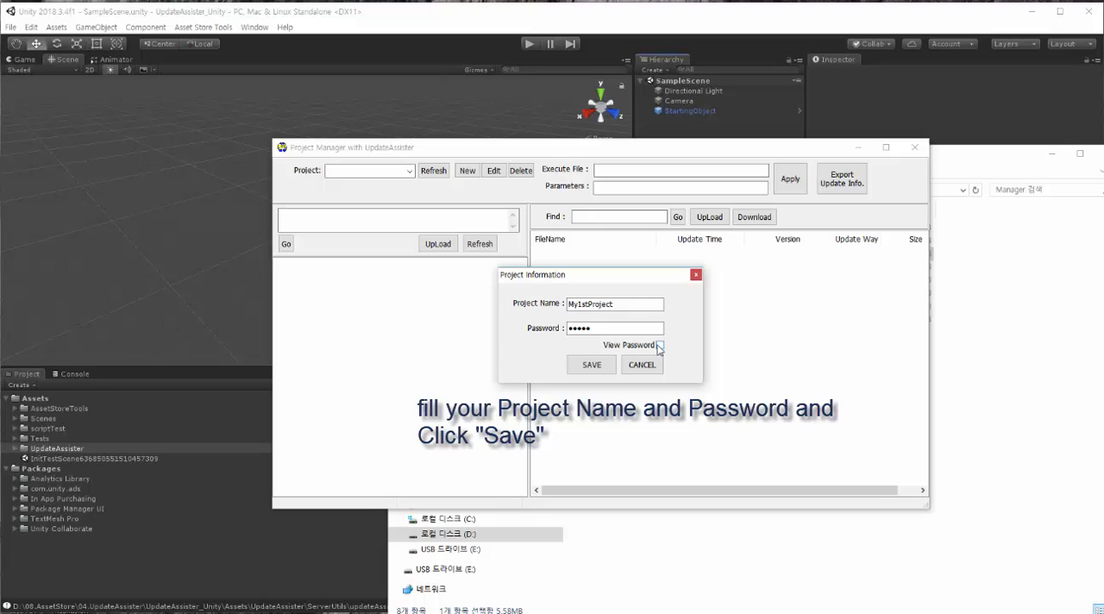
pyautogui.click(592, 364)
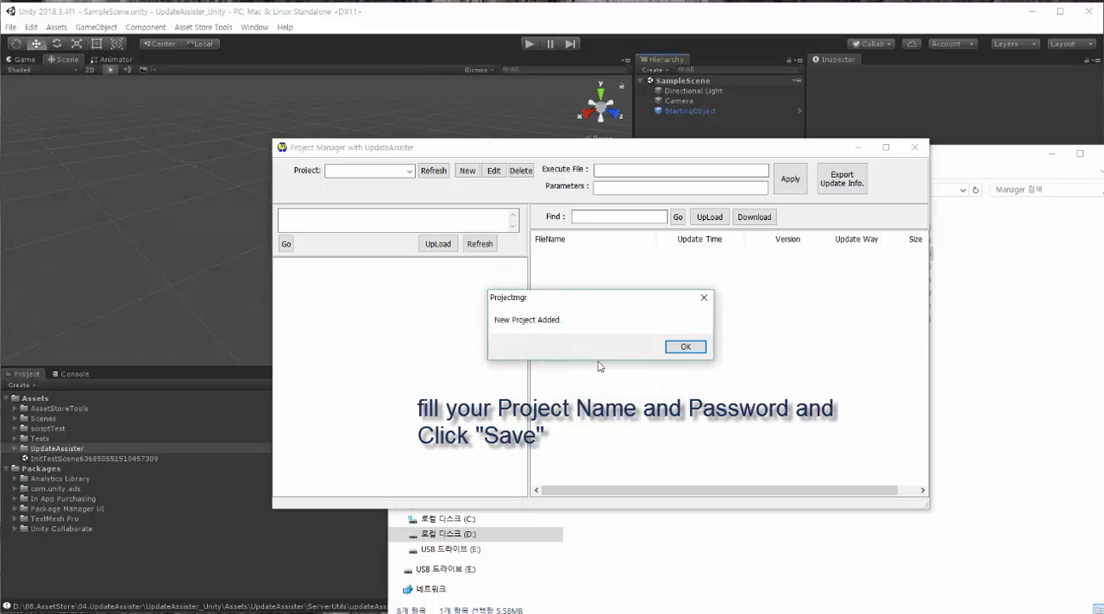
pyautogui.click(676, 345)
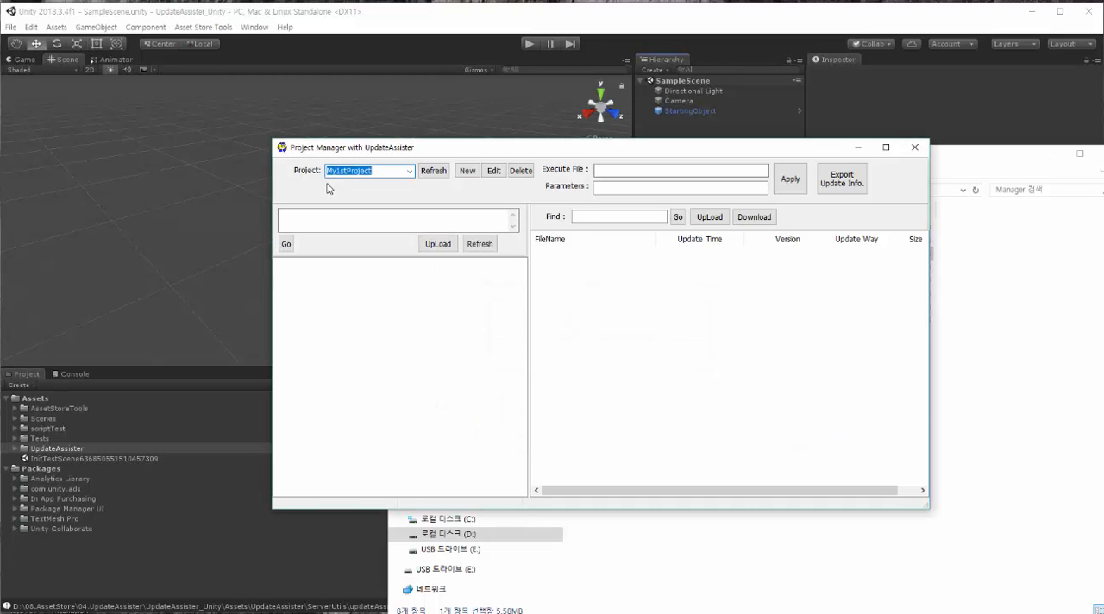
# Step: Choose My1stProject as the active project and arrange the Project Manager and Manager folder windows side by side
pyautogui.click(410, 173)
pyautogui.click(409, 174)
pyautogui.click(609, 318)
pyautogui.click(1001, 352)
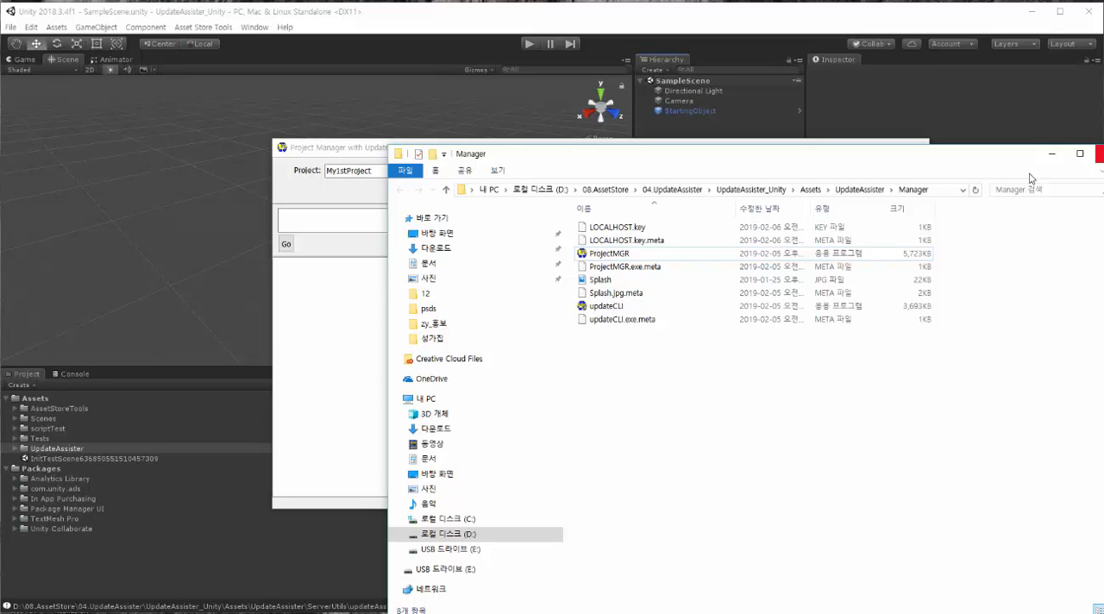
pyautogui.moveTo(925, 162); pyautogui.dragTo(1028, 130)
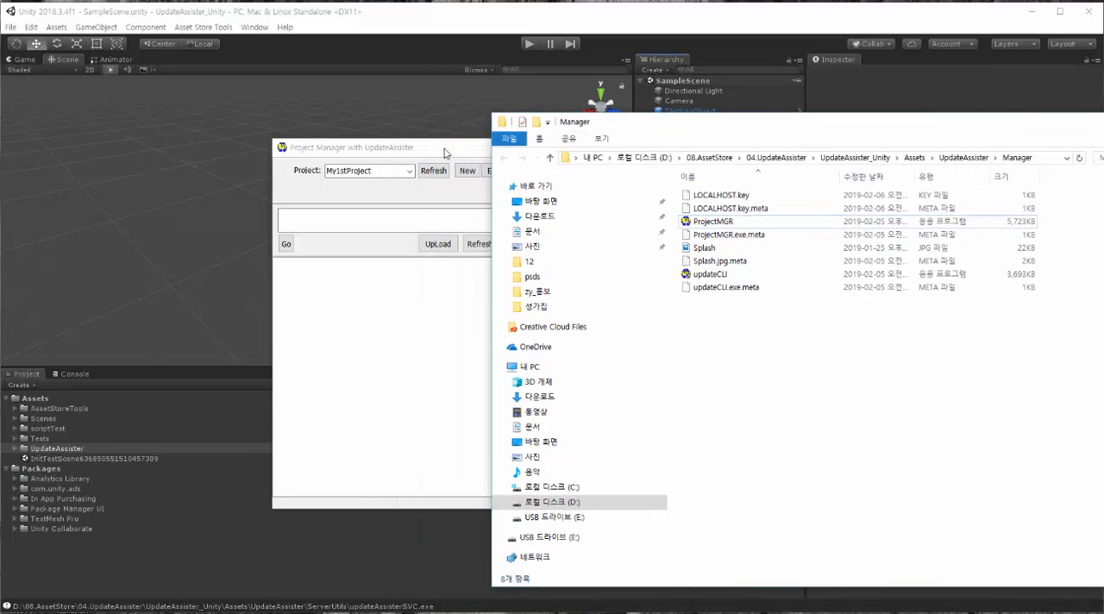
pyautogui.moveTo(445, 152); pyautogui.dragTo(339, 146)
pyautogui.click(925, 349)
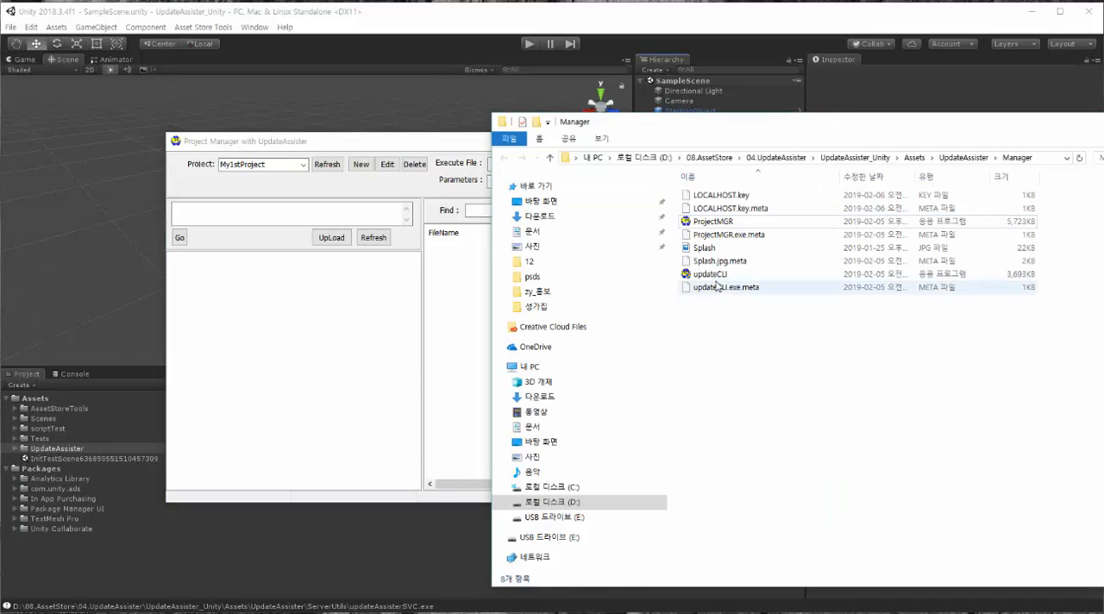
pyautogui.moveTo(709, 130); pyautogui.dragTo(822, 126)
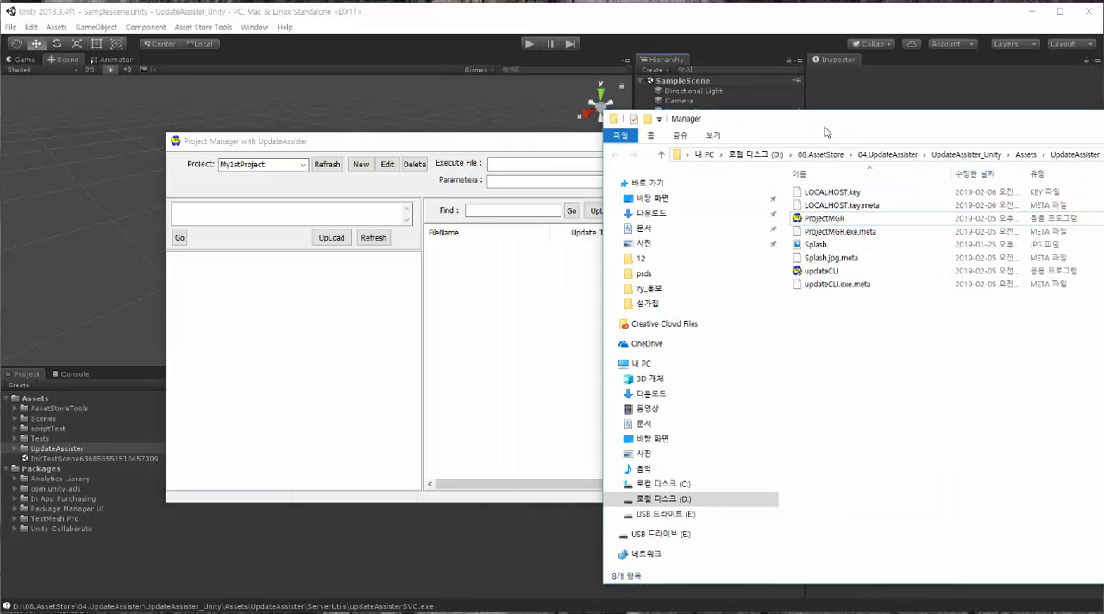
# Step: Browse the file explorer to the folder D:\08.AssetStore\04.UpdateAssister\testEXE
pyautogui.click(715, 504)
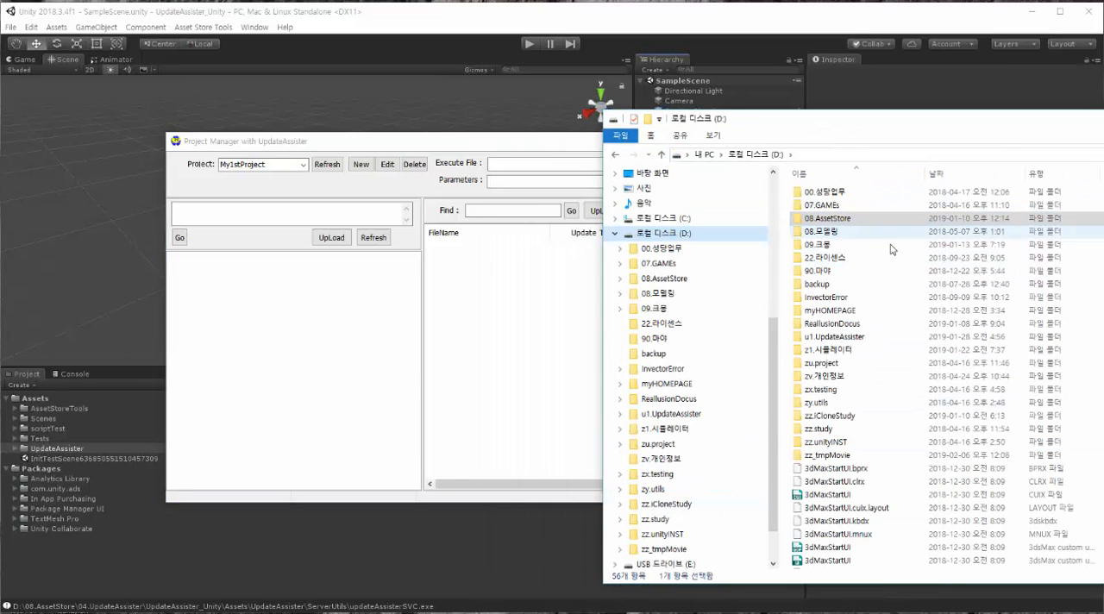
pyautogui.click(845, 226)
pyautogui.doubleClick(843, 221)
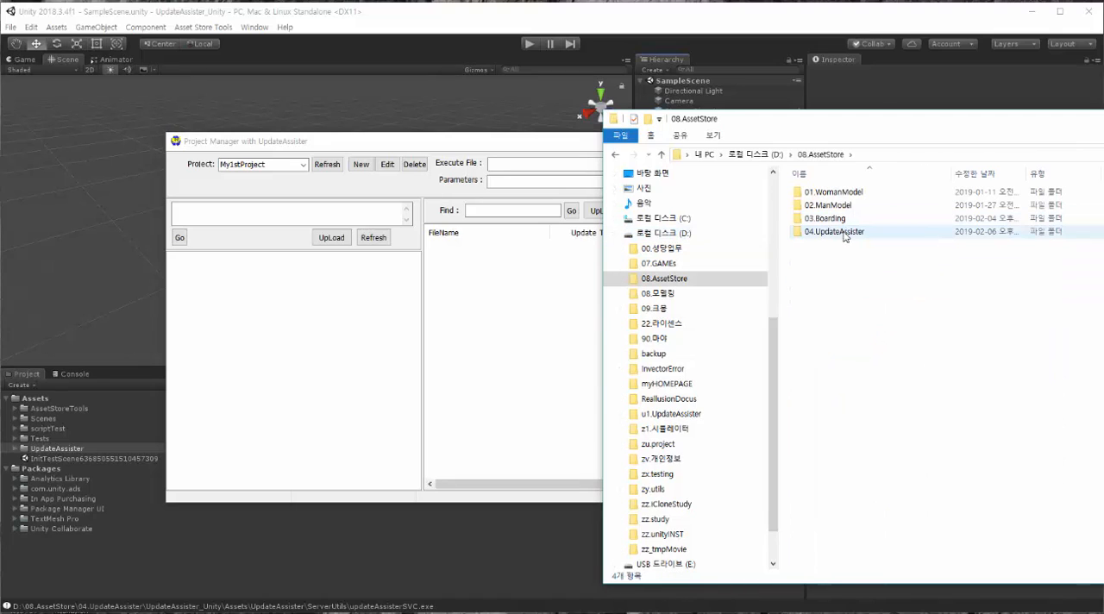
pyautogui.doubleClick(845, 232)
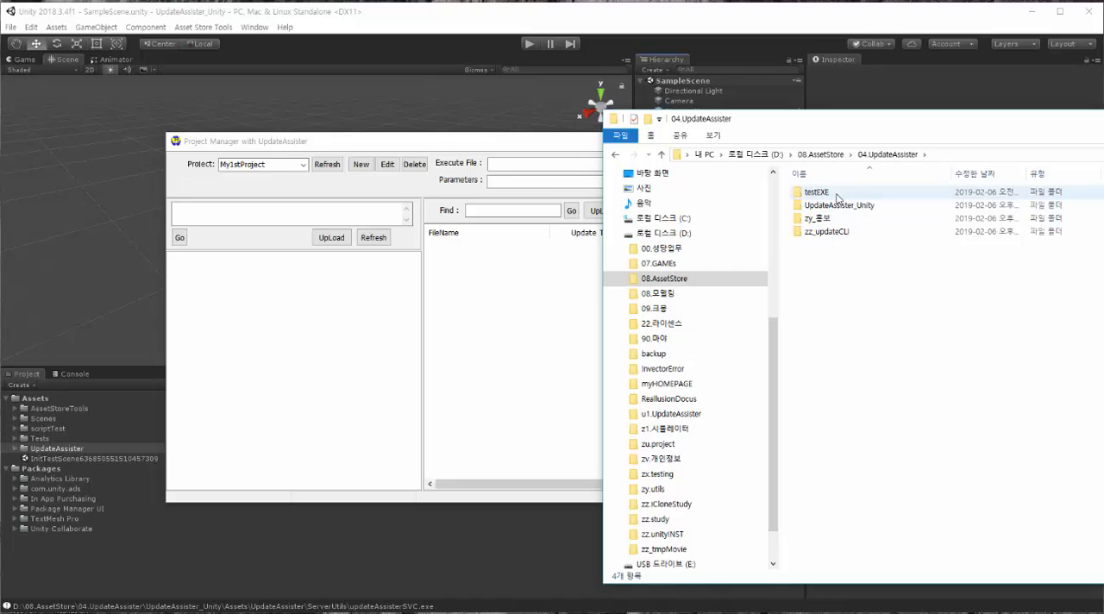
pyautogui.doubleClick(838, 196)
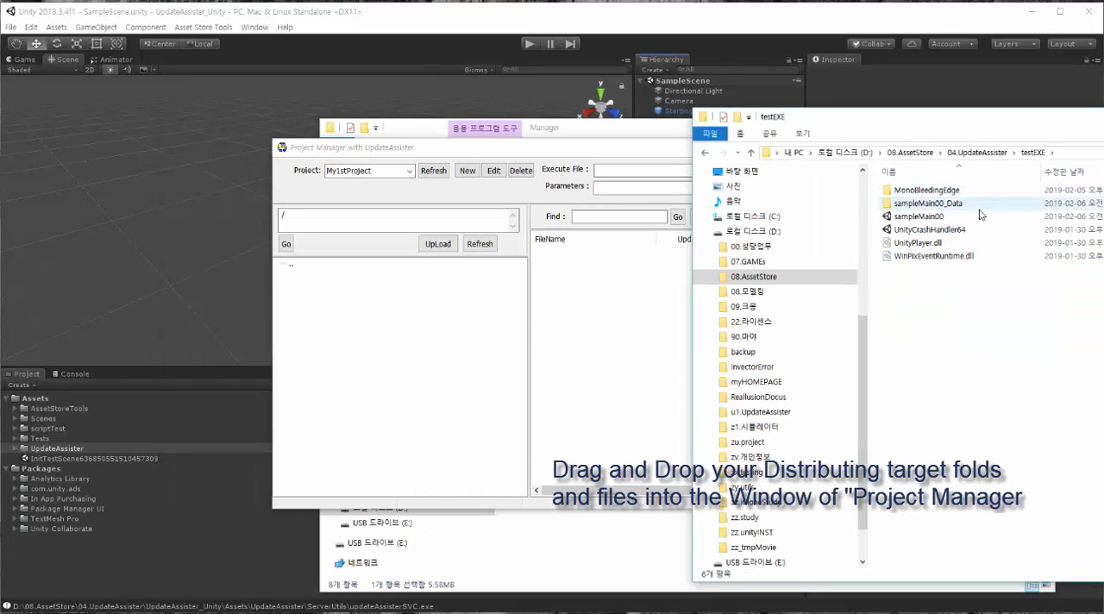
# Step: Upload all folders and files of testEXE, from MonoBleedingEdge to WinPixEventRuntime.dll, into My1stProject in Project Manager
pyautogui.click(931, 191)
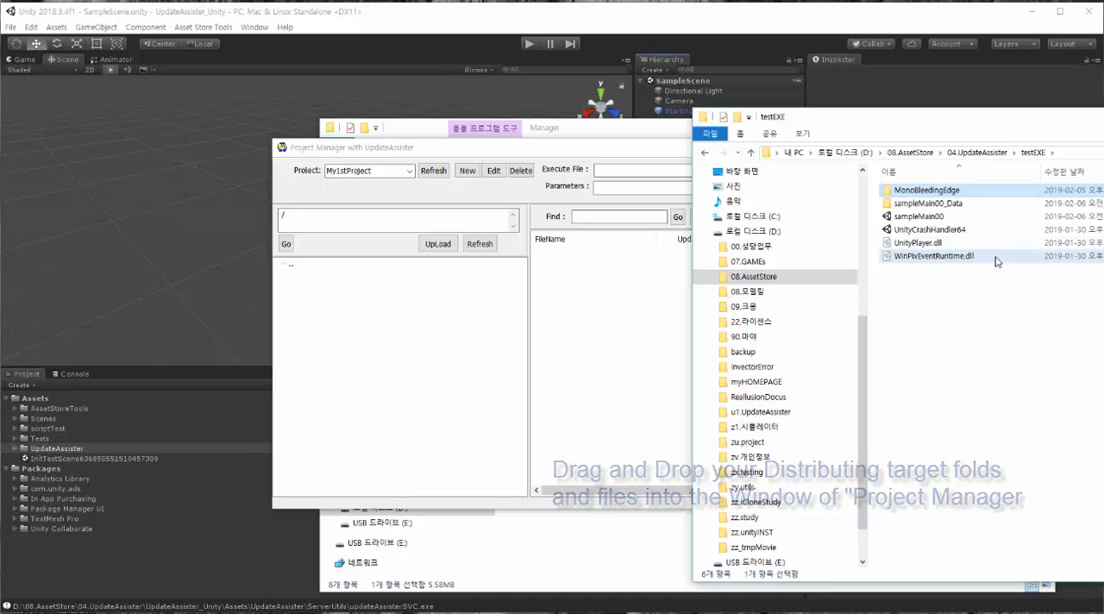
pyautogui.keyDown('shift'); pyautogui.click(997, 255); pyautogui.keyUp('shift')
pyautogui.moveTo(676, 153); pyautogui.dragTo(512, 147)
pyautogui.moveTo(989, 225); pyautogui.dragTo(612, 302)
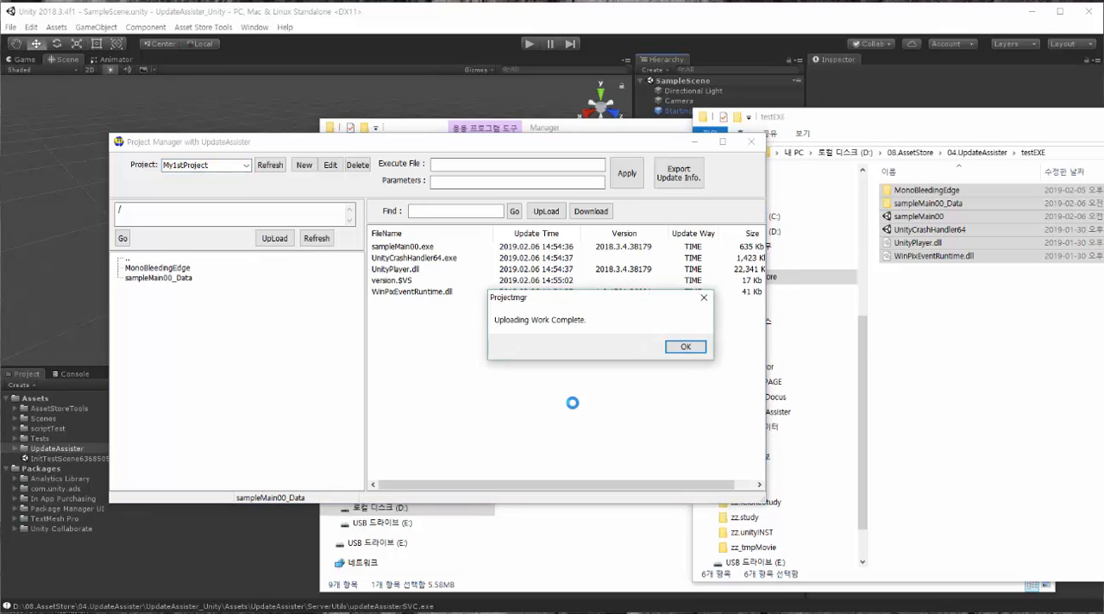
# Step: Dismiss the upload message, then set sampleMain00.exe as My1stProject's execute file and apply the setting
pyautogui.click(688, 350)
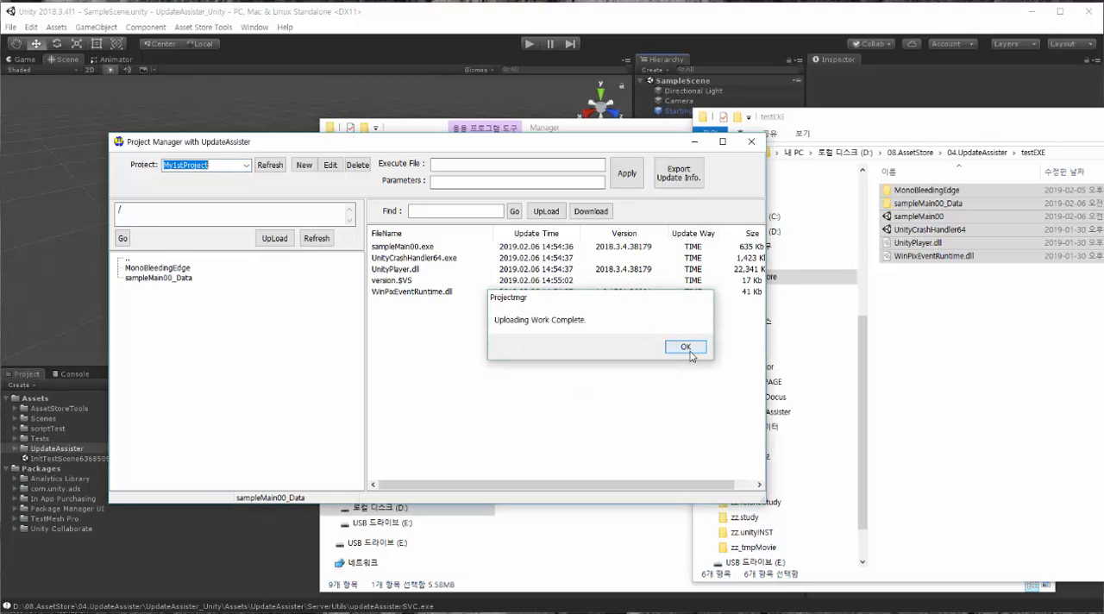
pyautogui.click(896, 376)
pyautogui.click(919, 216)
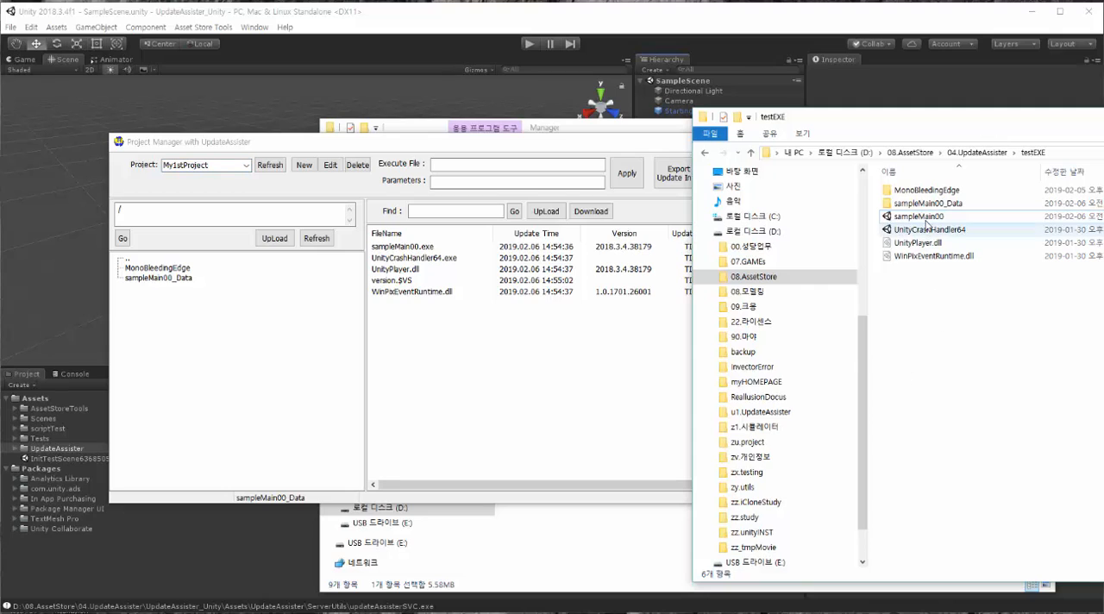
pyautogui.click(576, 149)
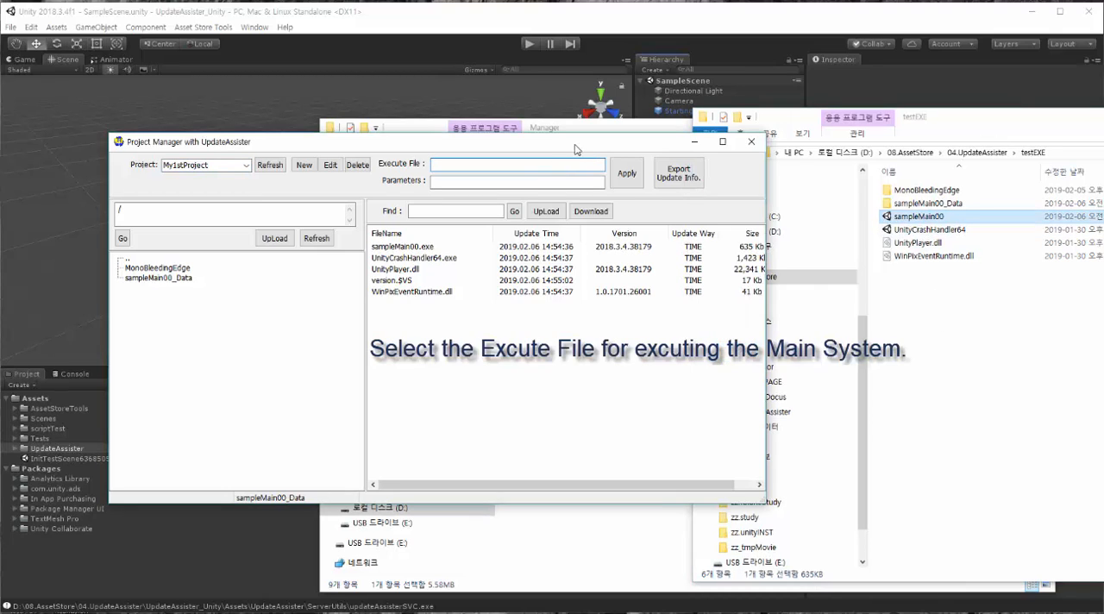
pyautogui.click(424, 250)
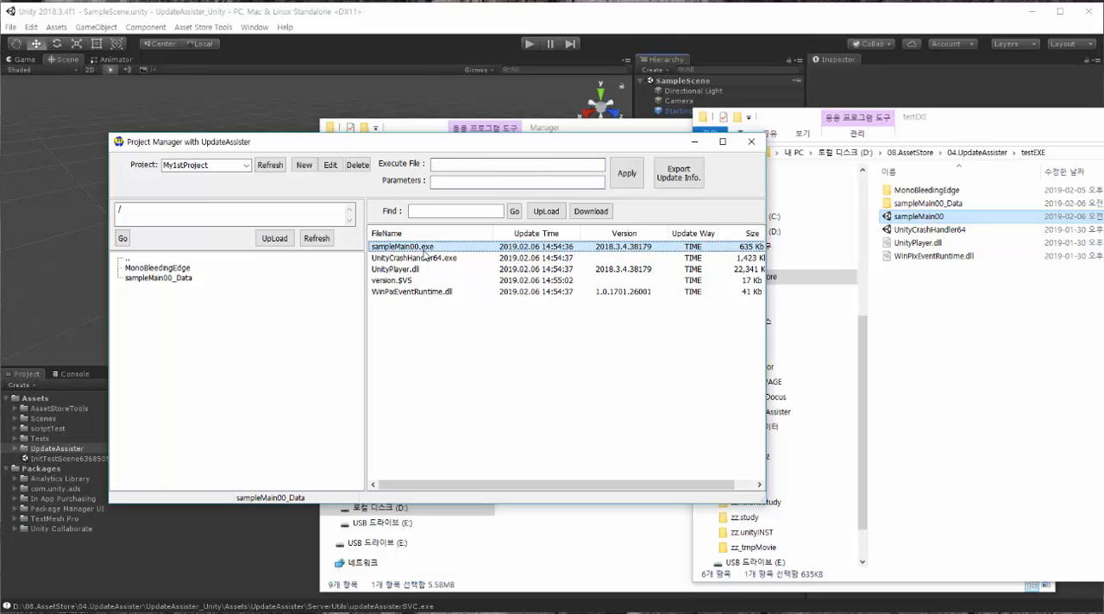
pyautogui.rightClick(424, 252)
pyautogui.click(480, 258)
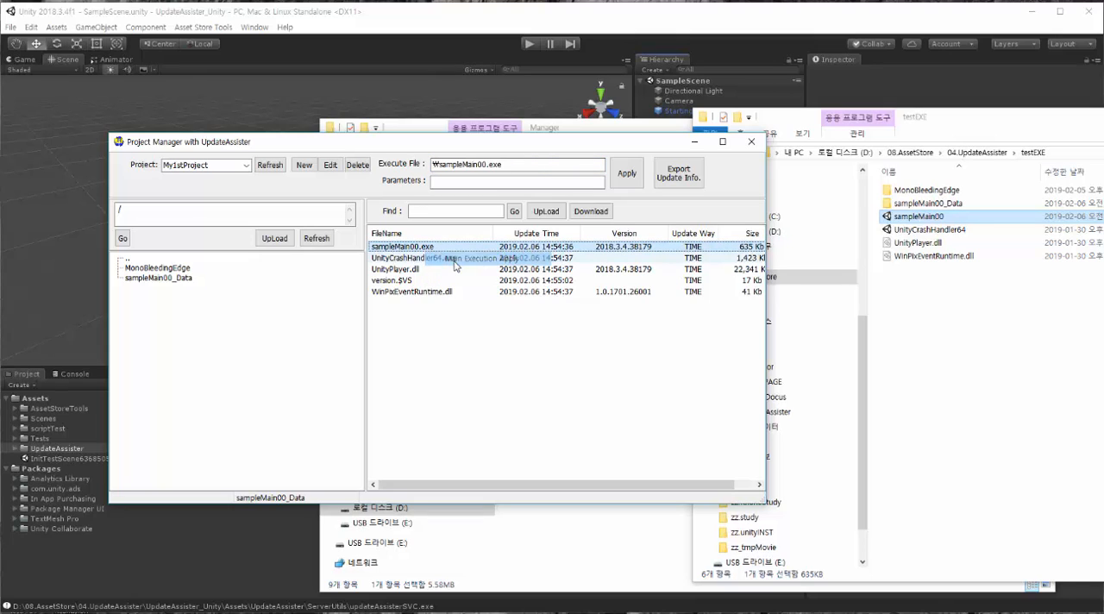
pyautogui.click(625, 175)
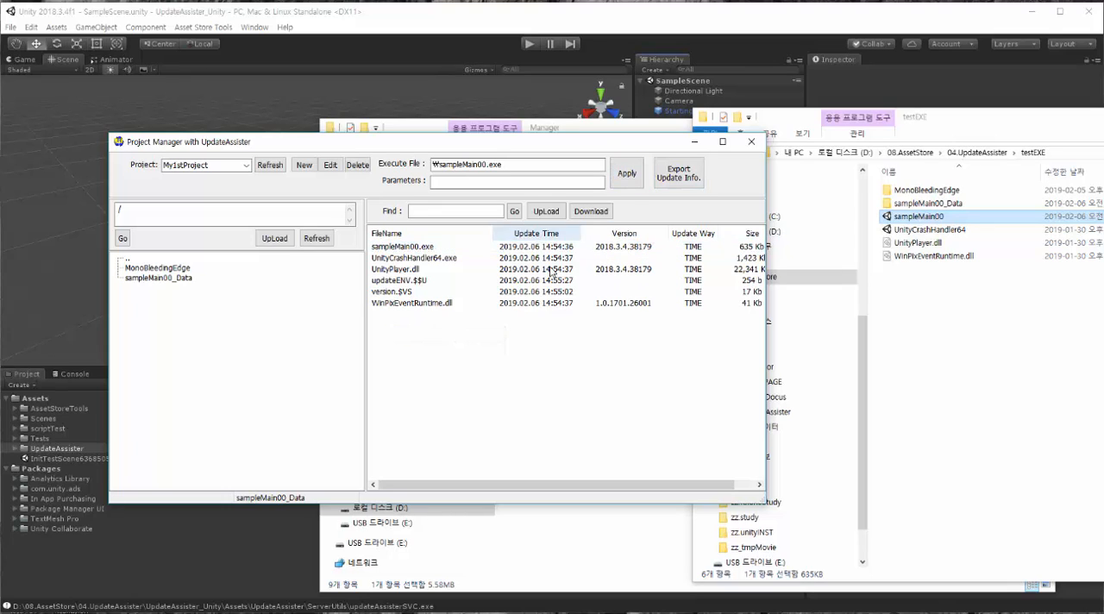
# Step: Set the update way of sampleMain00.exe to VER in the project's file list
pyautogui.click(443, 296)
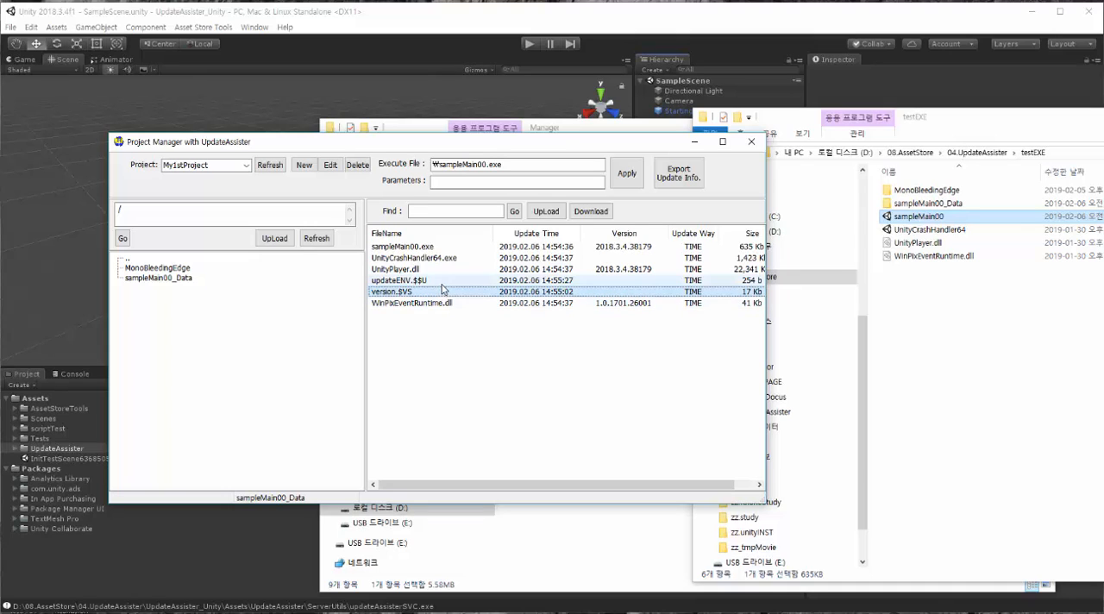
pyautogui.click(440, 281)
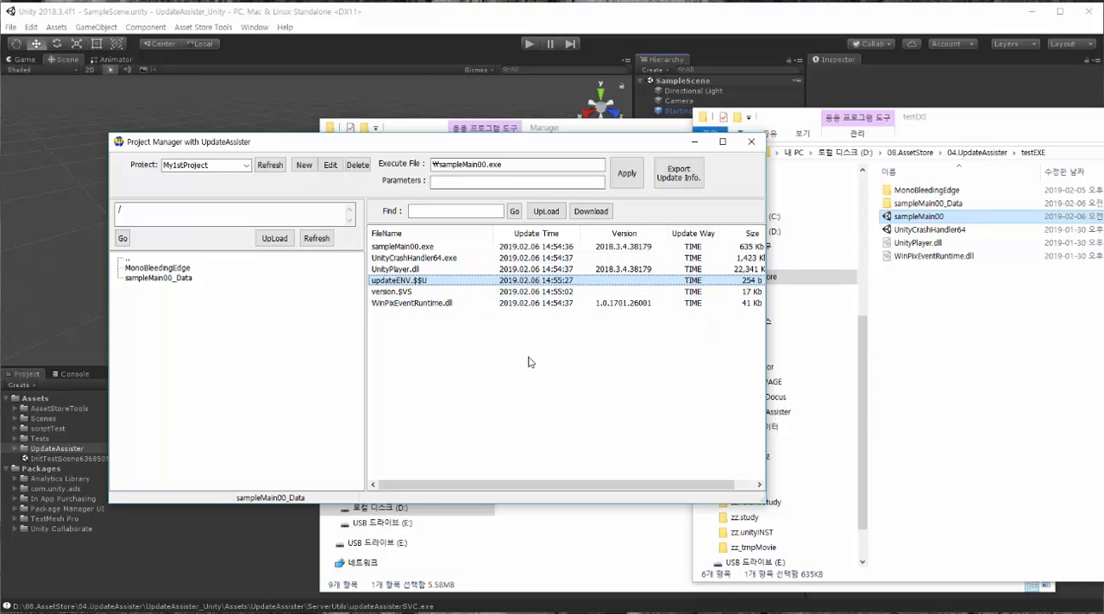
pyautogui.click(673, 246)
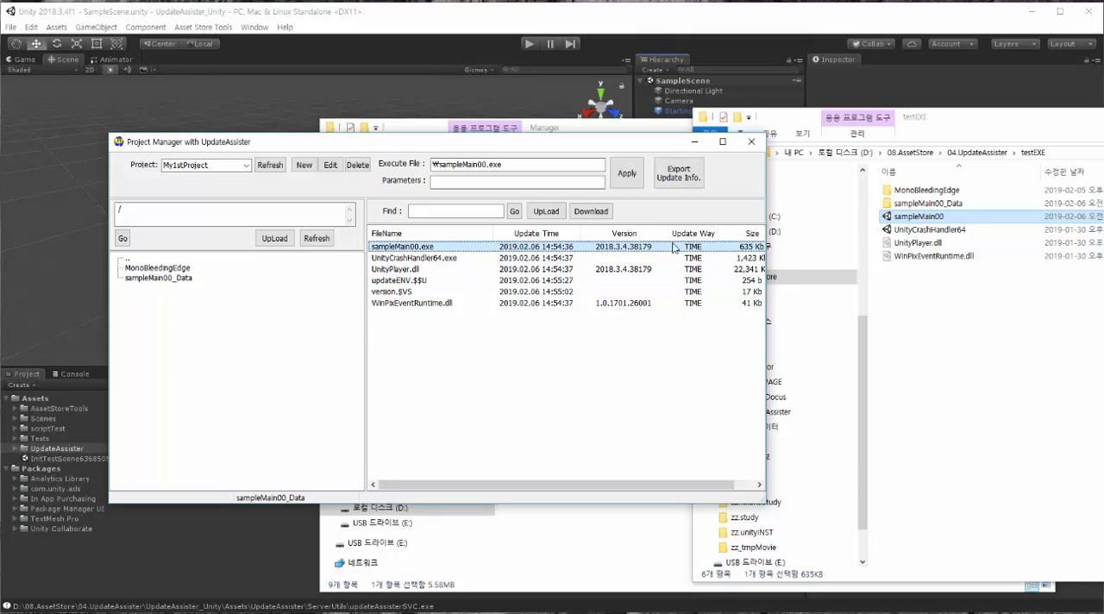
pyautogui.click(703, 248)
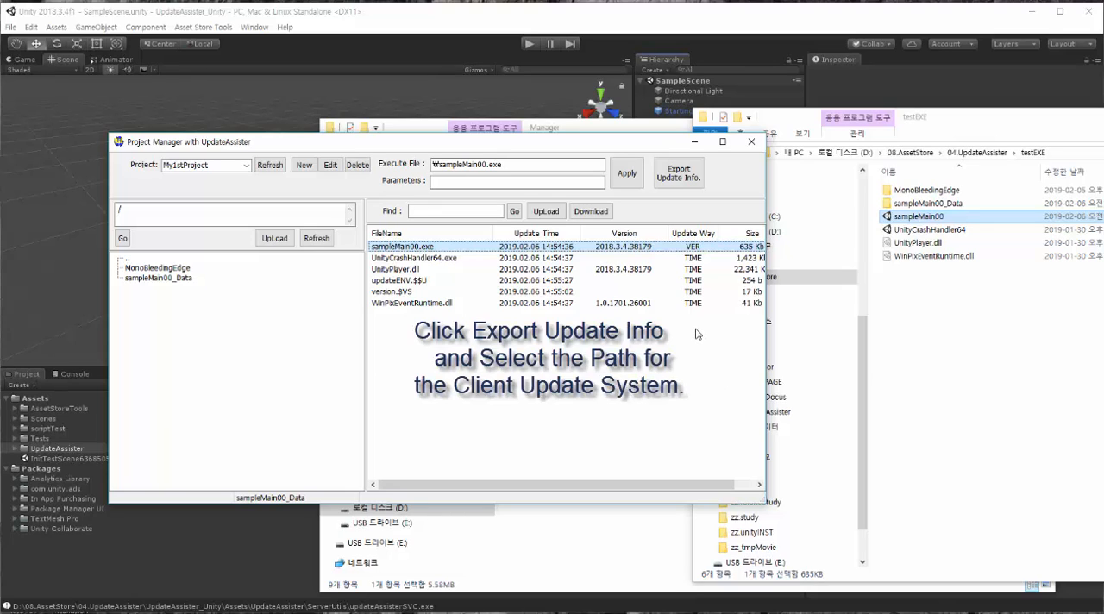
# Step: Export the project's update info to the folder D:\08.AssetStore\04.UpdateAssister\testEXE
pyautogui.click(676, 177)
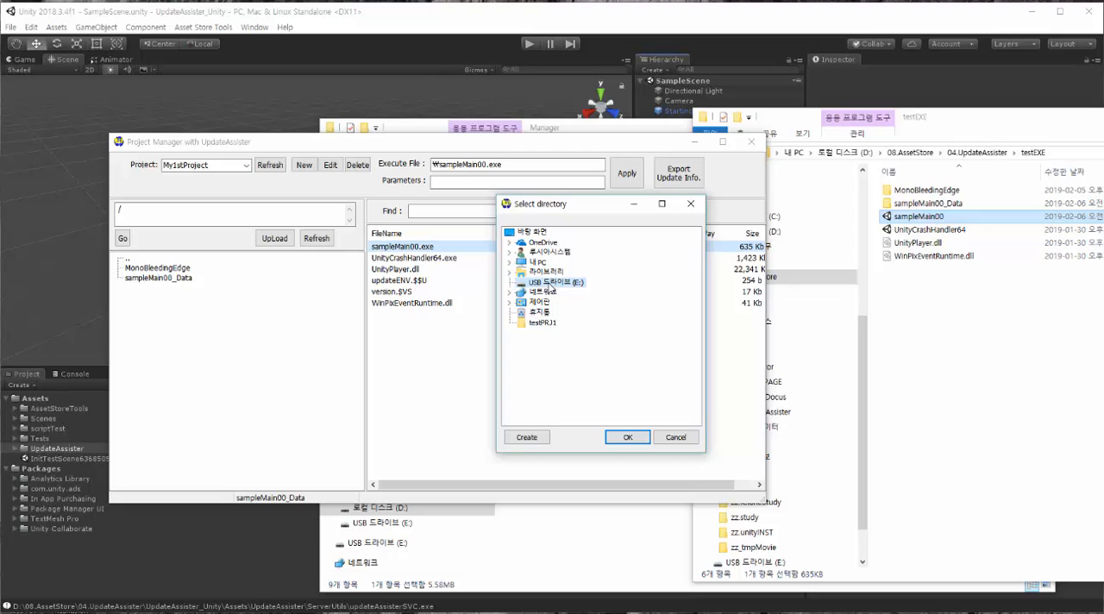
pyautogui.click(544, 263)
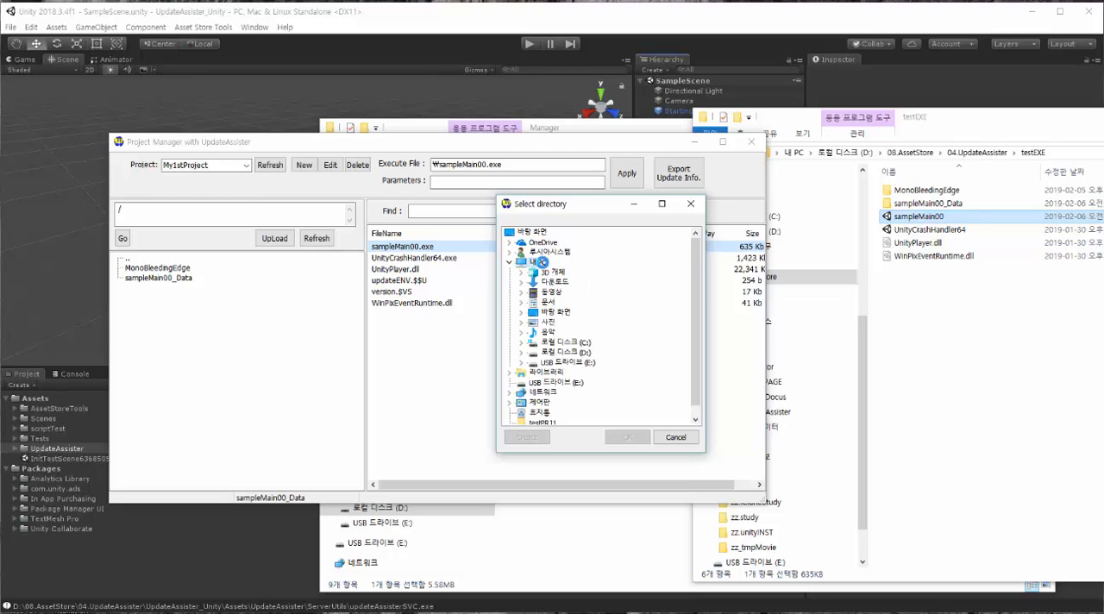
pyautogui.click(571, 352)
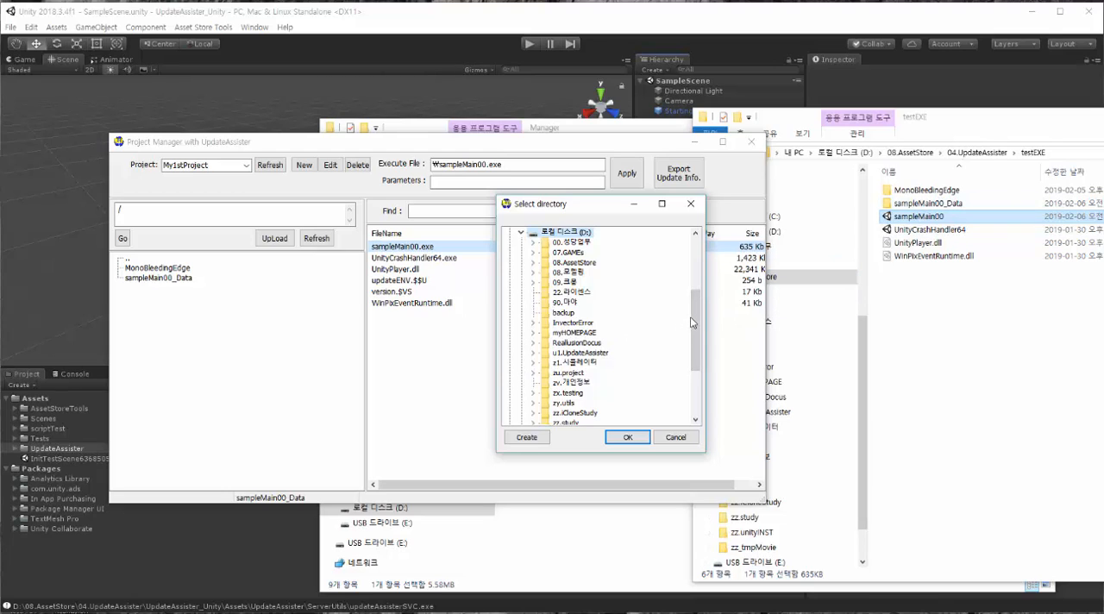
pyautogui.doubleClick(583, 263)
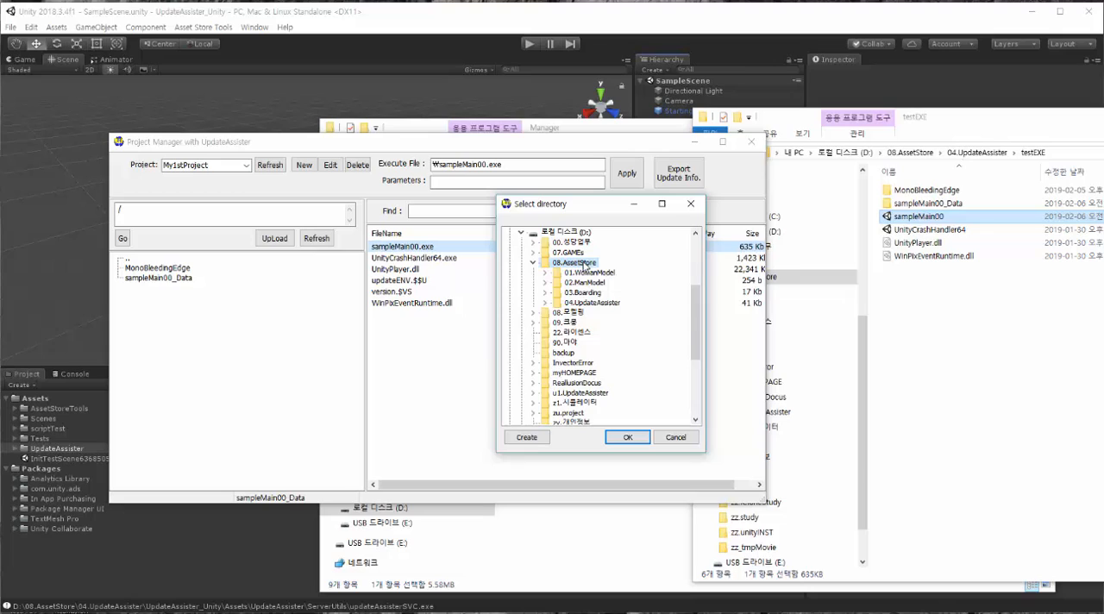
pyautogui.doubleClick(595, 306)
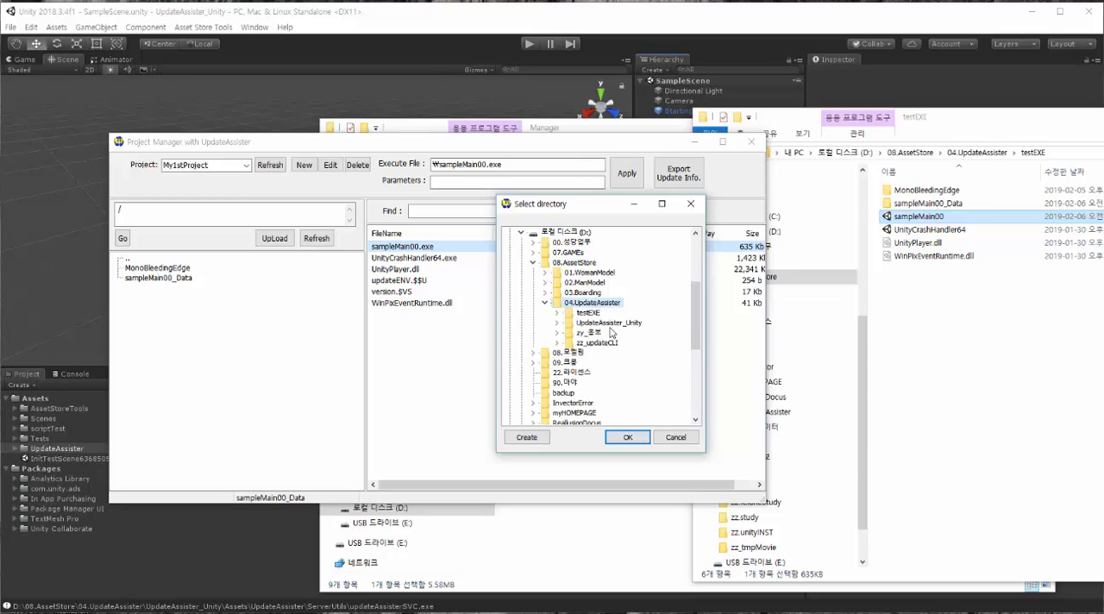
pyautogui.doubleClick(590, 312)
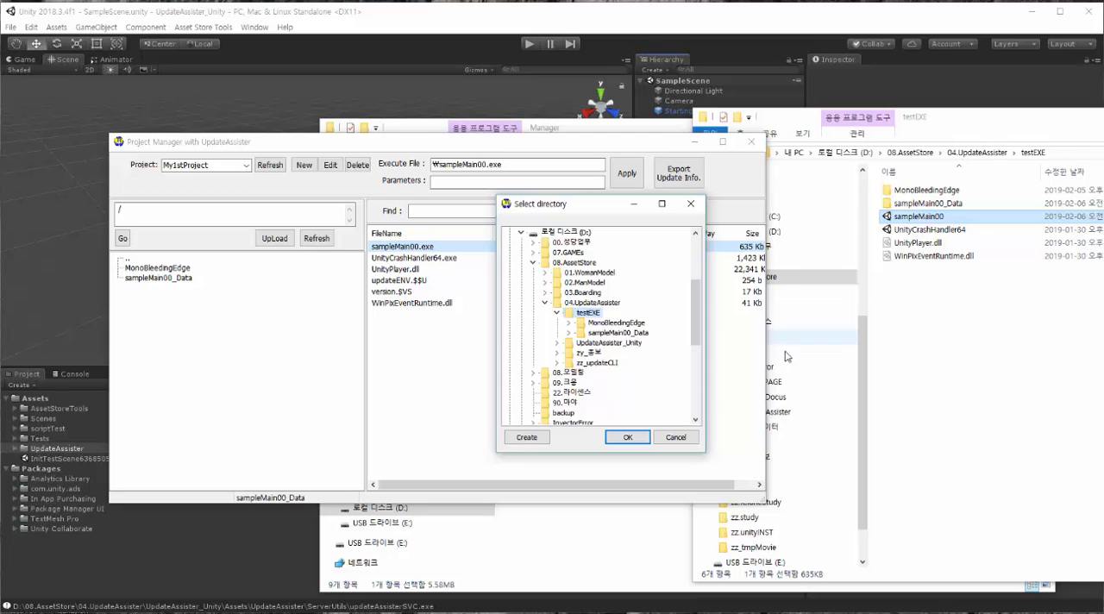
pyautogui.click(632, 438)
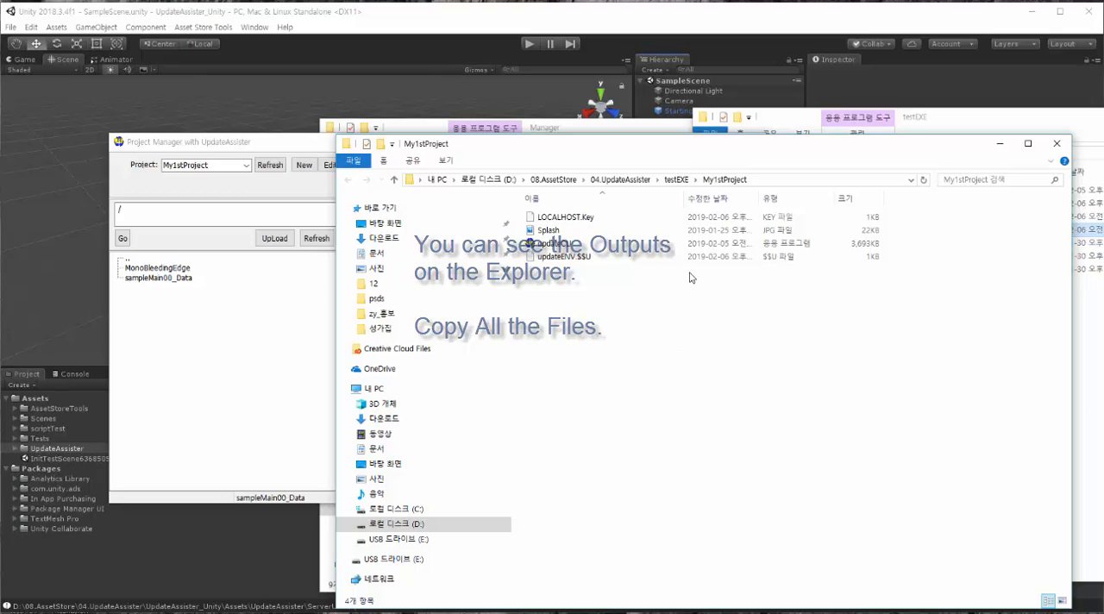
# Step: Move LOCALHOST.Key, Splash, updateCLI and updateENV.$$U from the exported My1stProject folder into the testEXE folder
pyautogui.moveTo(654, 290); pyautogui.dragTo(537, 212)
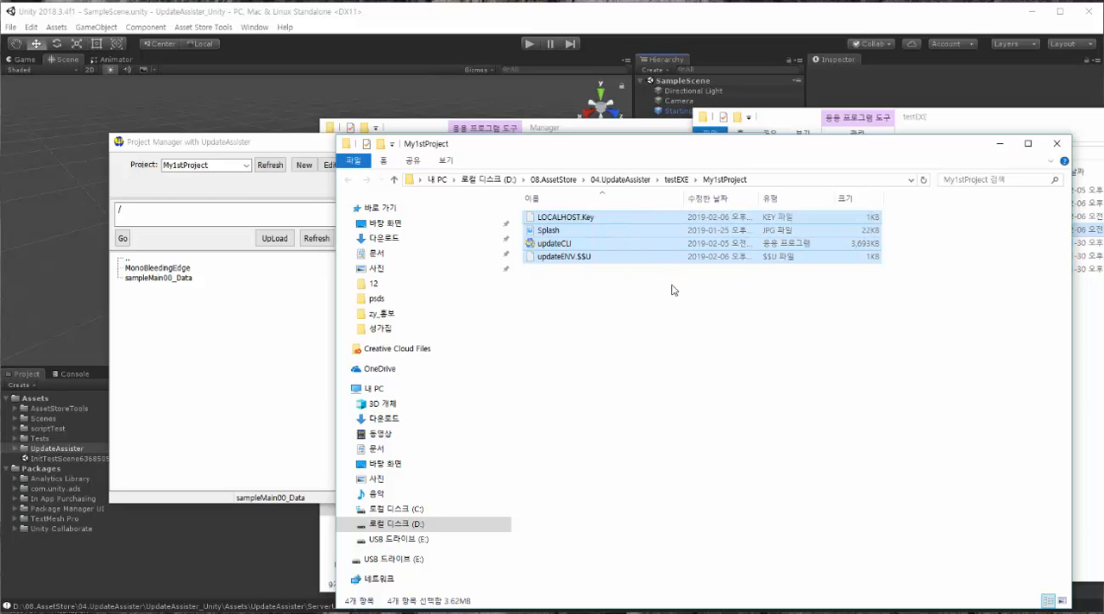
pyautogui.click(1100, 334)
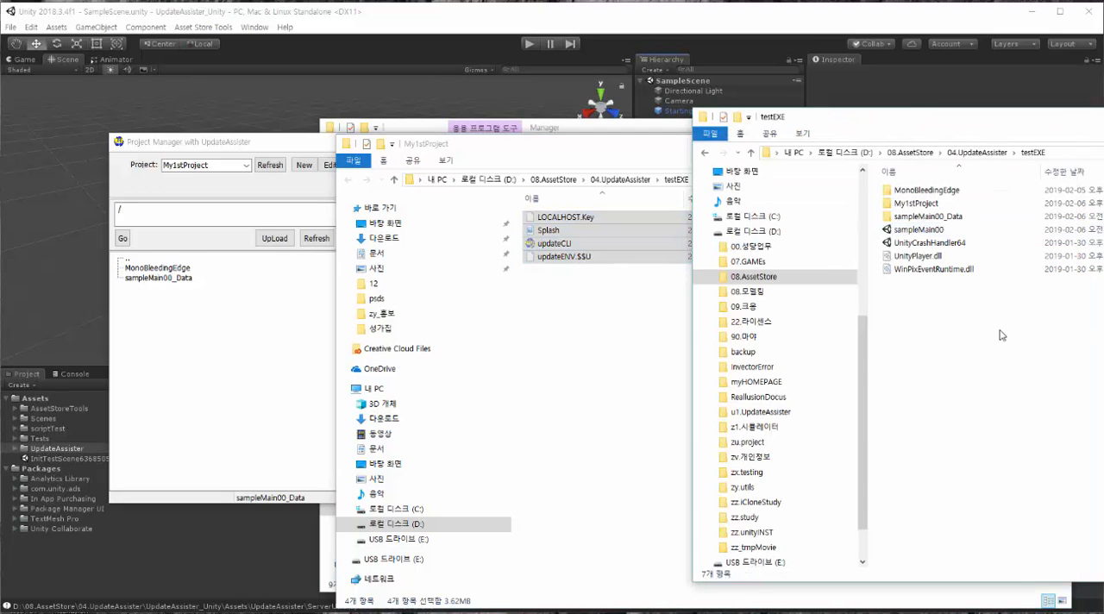
pyautogui.hotkey('ctrl', 'v')
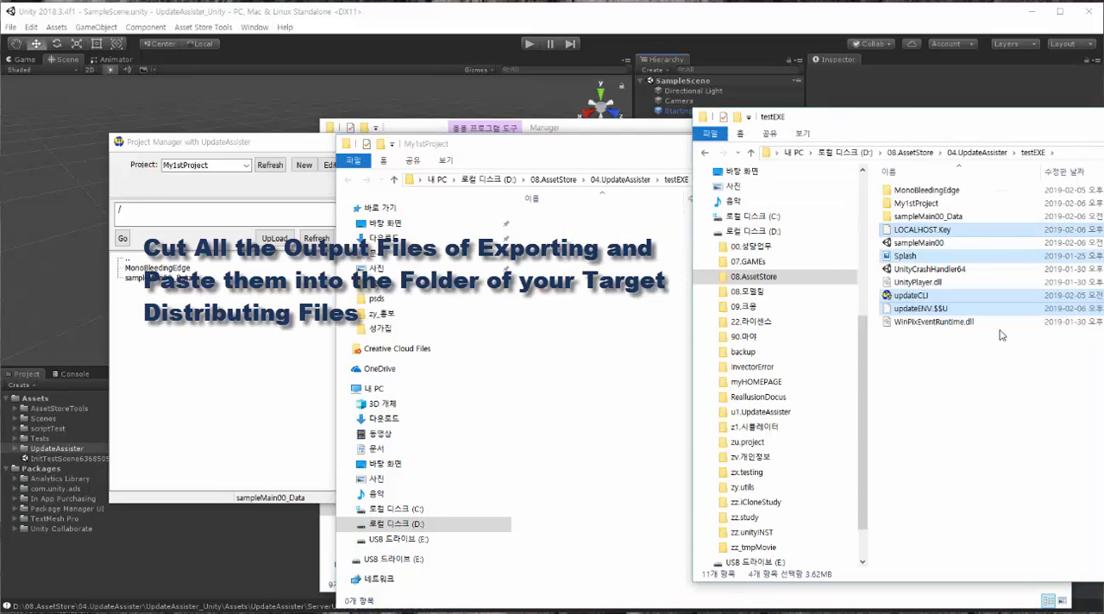
pyautogui.click(999, 351)
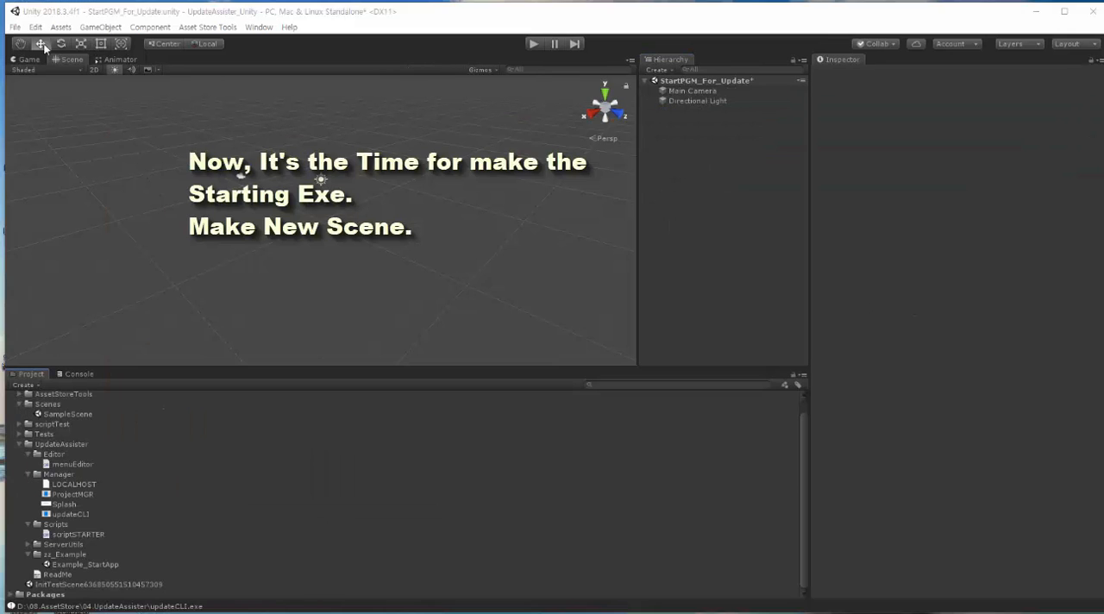
# Step: Create a new scene in Unity without saving the changes to StartPGM_For_Update
pyautogui.click(16, 27)
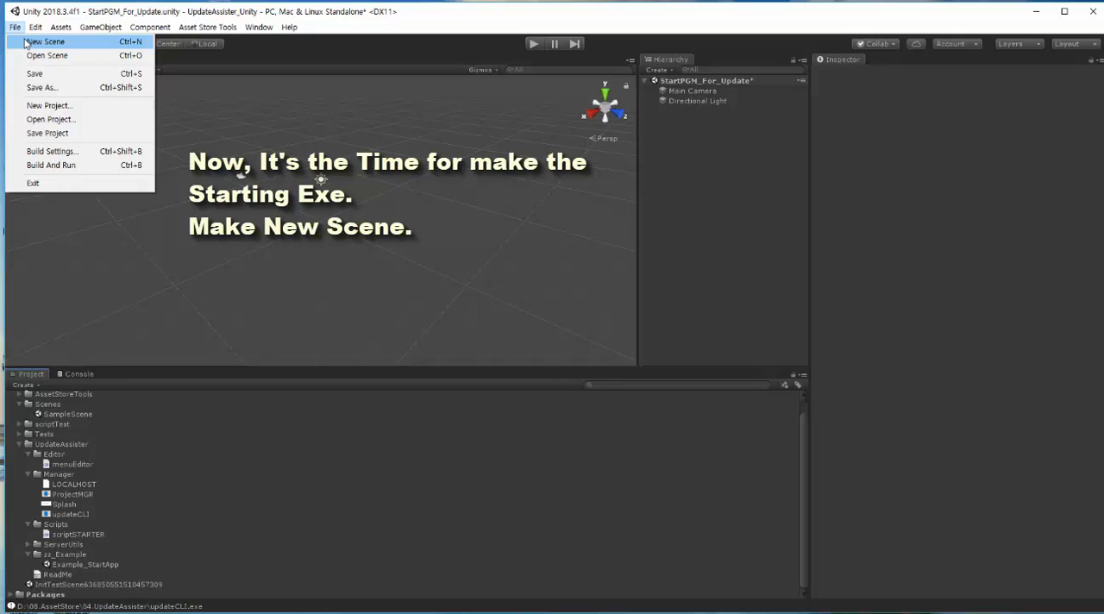
pyautogui.click(26, 41)
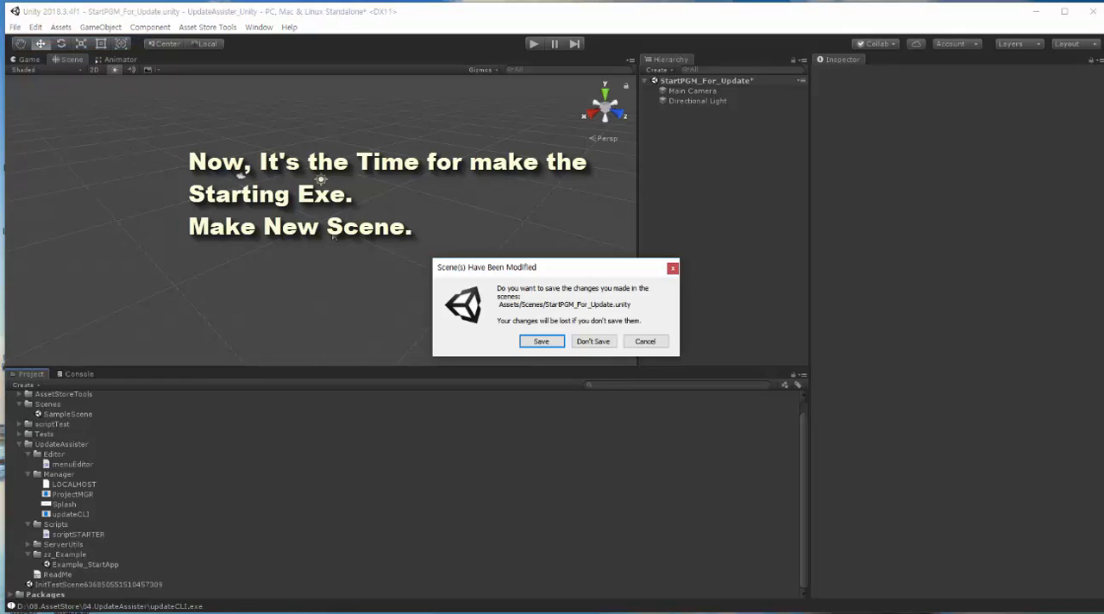
pyautogui.click(579, 342)
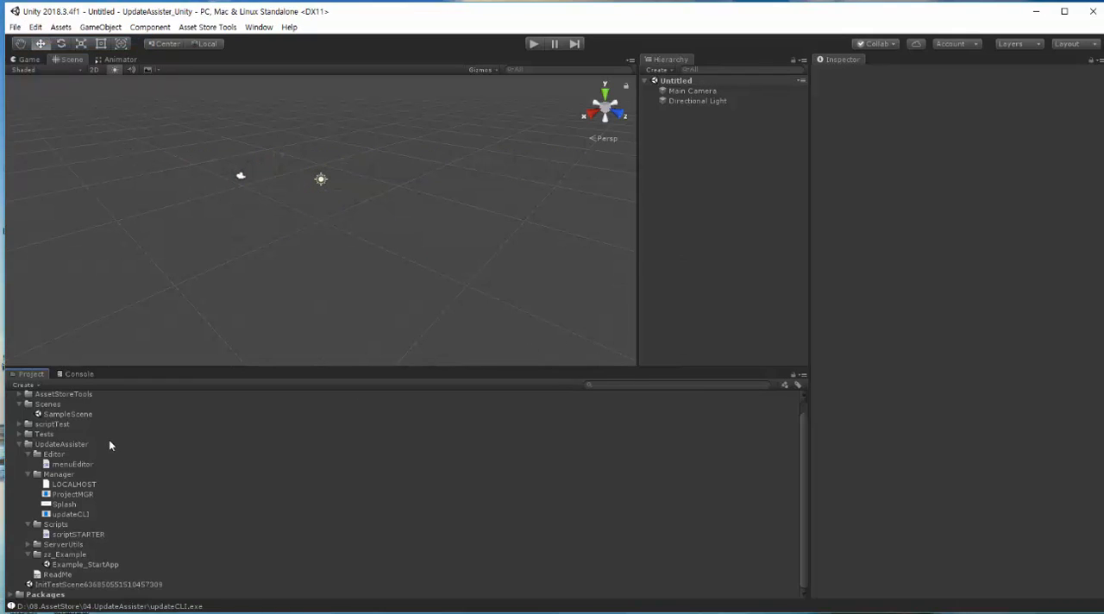
# Step: Save the new scene as StartPgmForUpdating in the Assets/Scenes folder
pyautogui.hotkey('ctrl', 's')
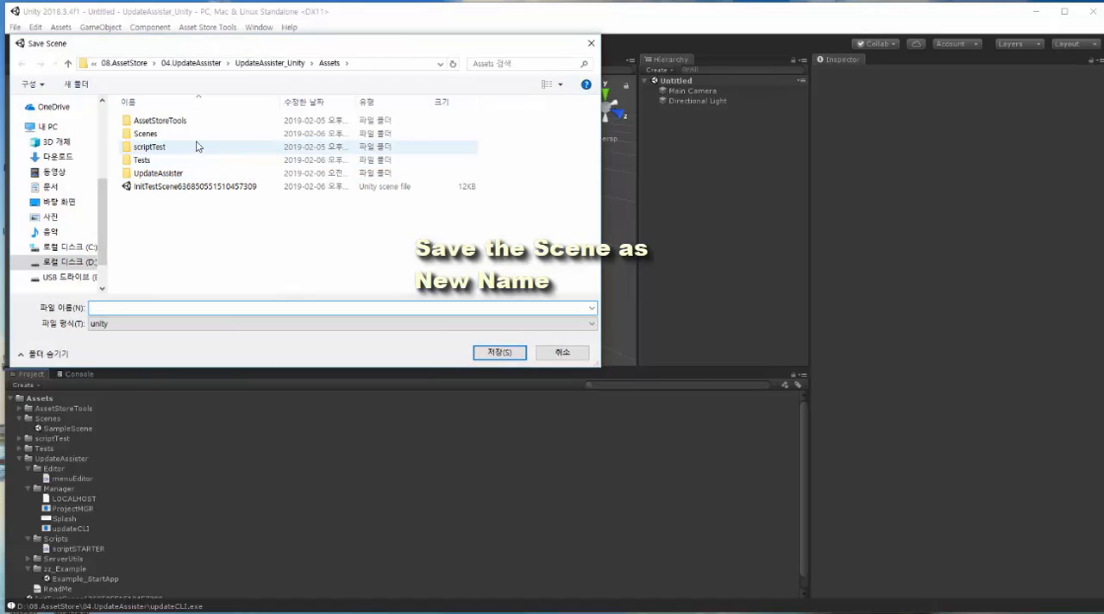
pyautogui.doubleClick(197, 134)
pyautogui.click(208, 306)
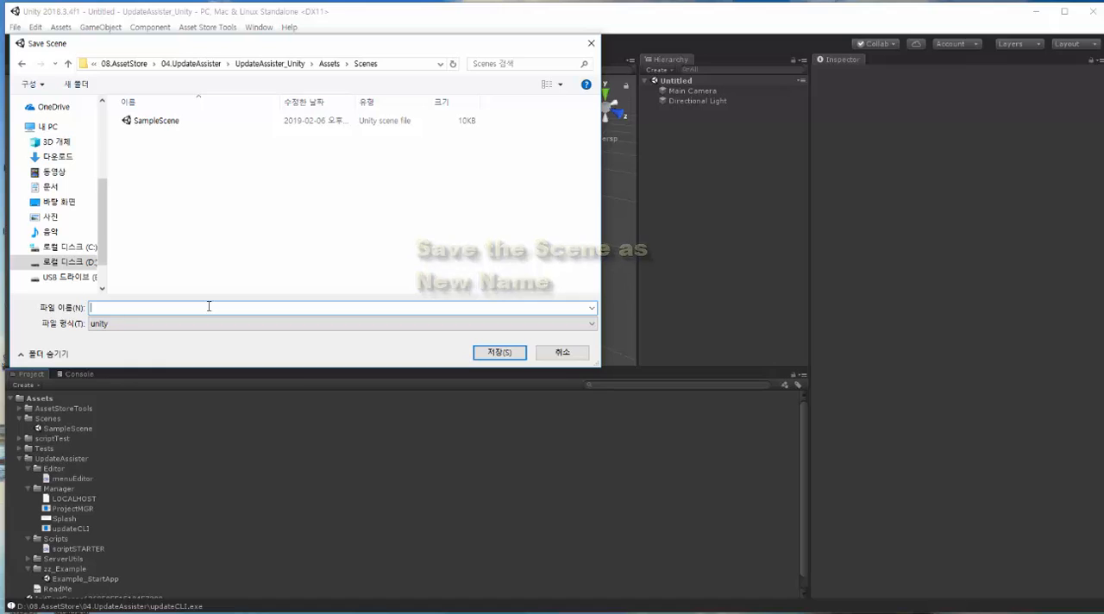
pyautogui.write('Start')
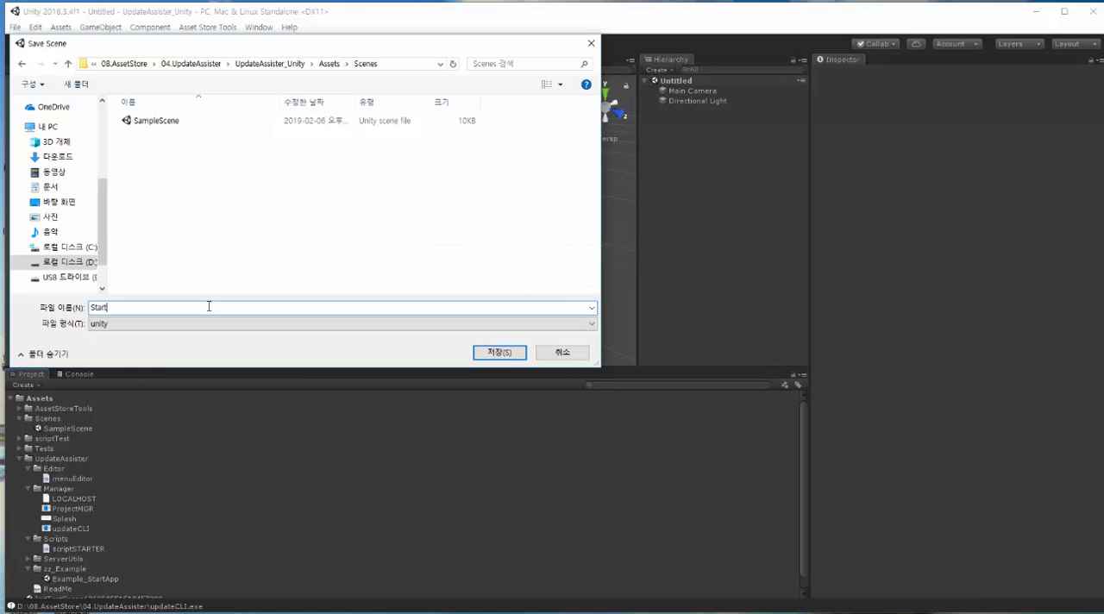
pyautogui.write('FGM_')
pyautogui.press('BackSpace')
pyautogui.press('BackSpace')
pyautogui.press('BackSpace')
pyautogui.write('gmForUpdating')
pyautogui.press('Return')
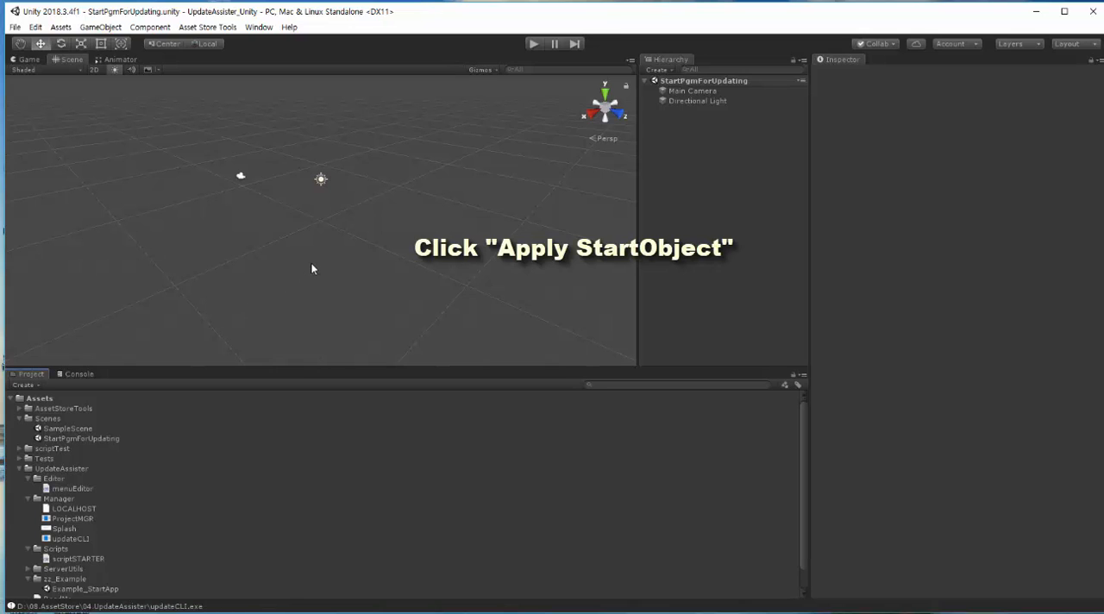
# Step: Add Update Assister's start object to the scene with Apply StartObject and select it to show its components
pyautogui.click(258, 27)
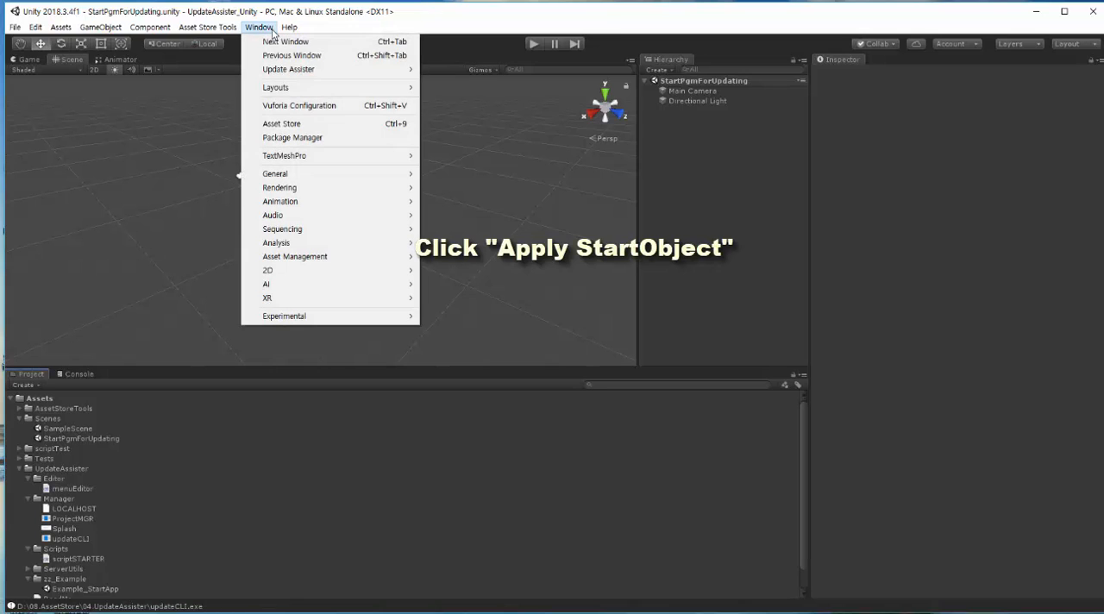
pyautogui.moveTo(296, 73)
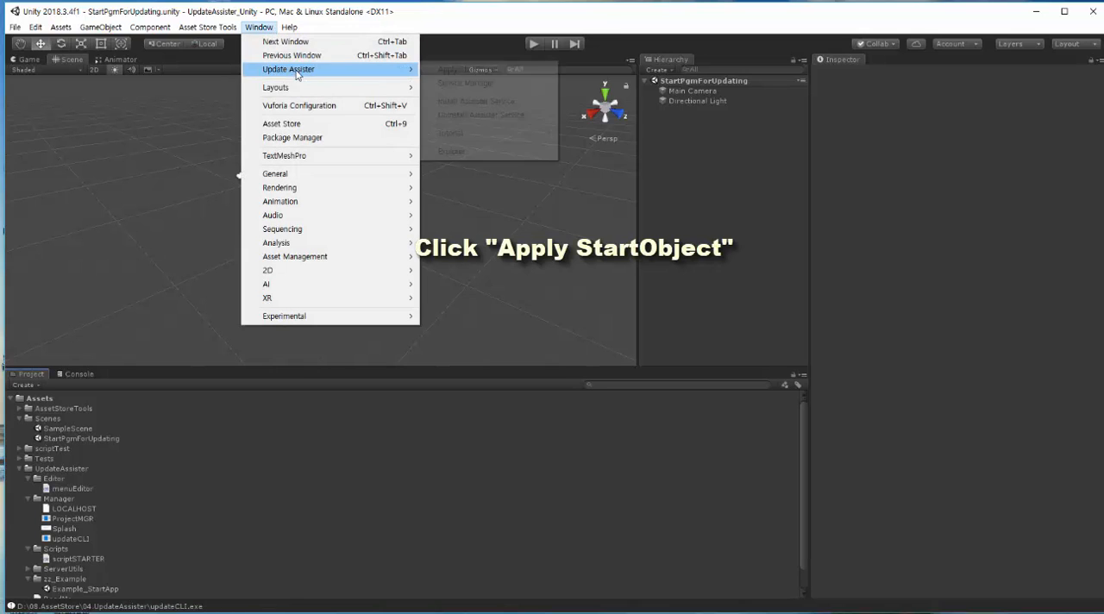
pyautogui.click(492, 69)
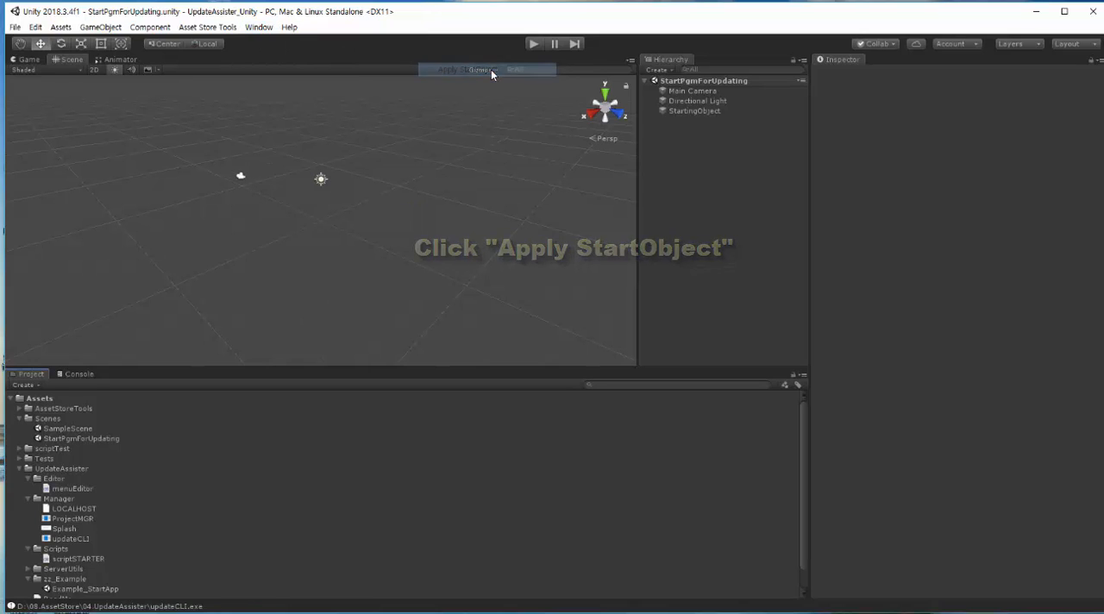
pyautogui.click(699, 111)
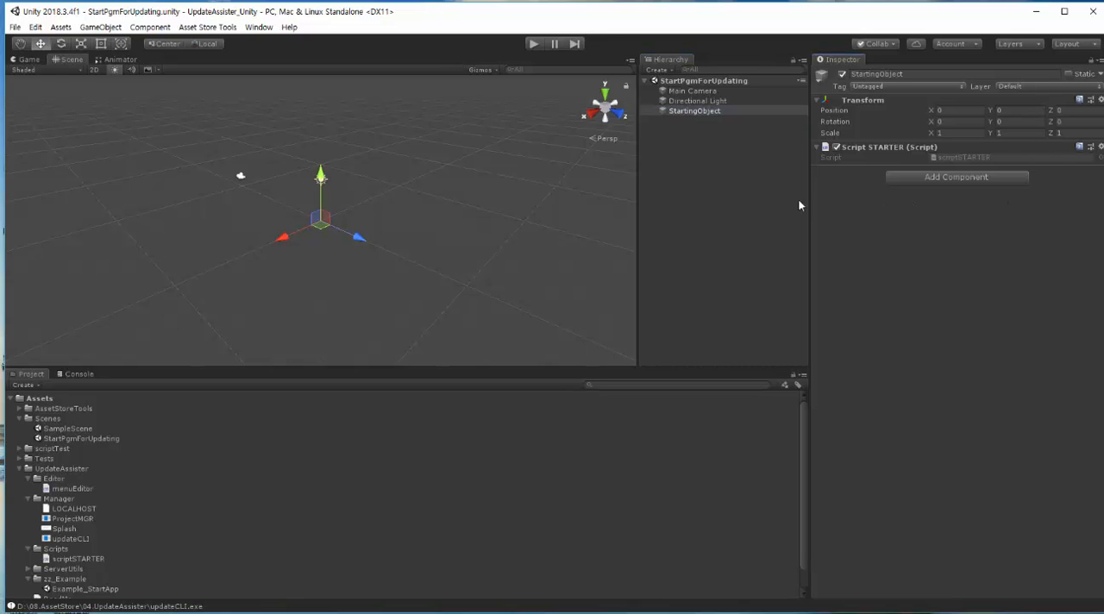
# Step: Save the StartPgmForUpdating scene and open the Build Settings
pyautogui.click(14, 27)
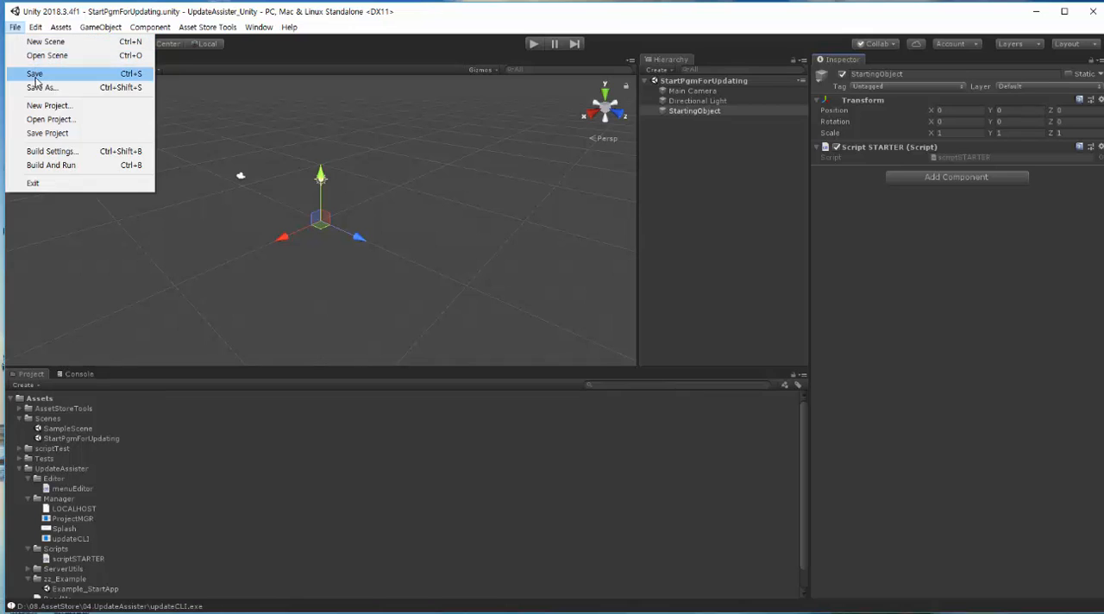
pyautogui.click(34, 74)
pyautogui.click(22, 33)
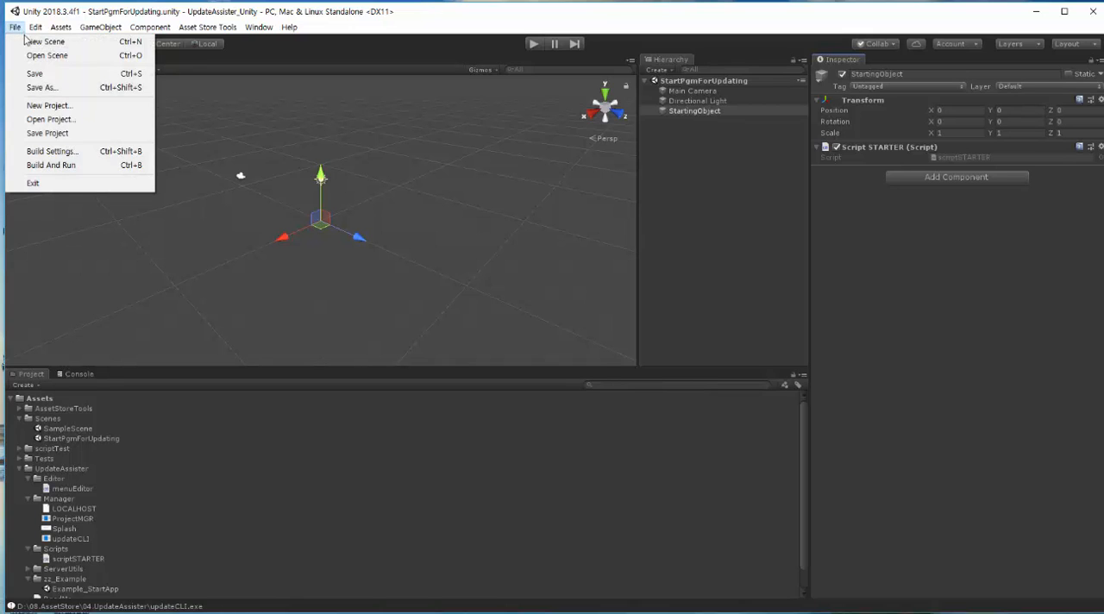
pyautogui.click(59, 151)
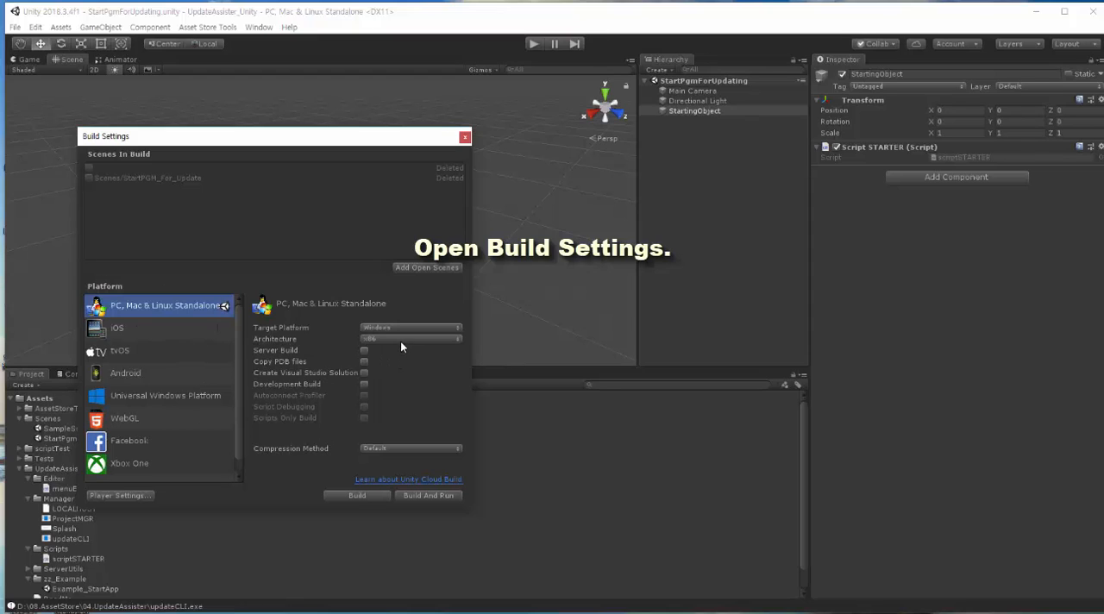
# Step: Remove the old deleted scenes from the Scenes In Build list and add the open StartPgmForUpdating scene
pyautogui.click(184, 178)
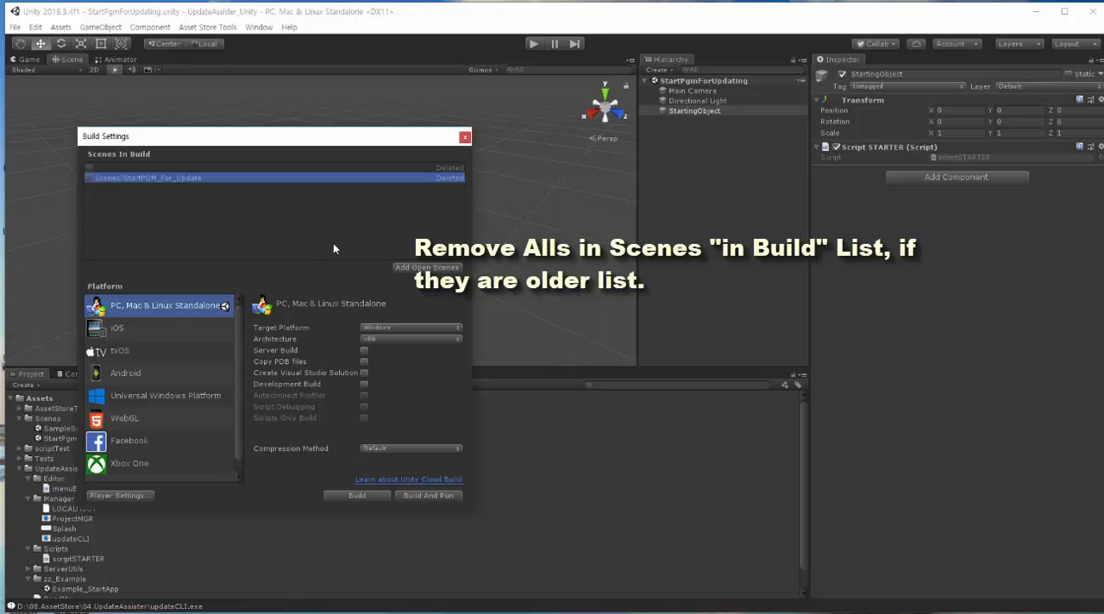
pyautogui.press('Delete')
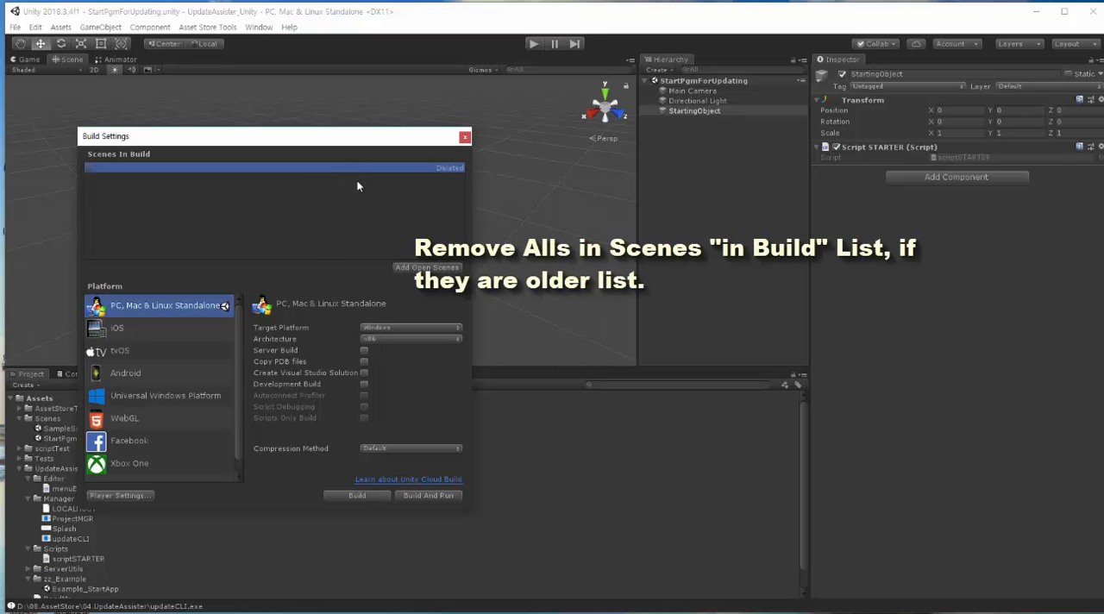
pyautogui.click(432, 267)
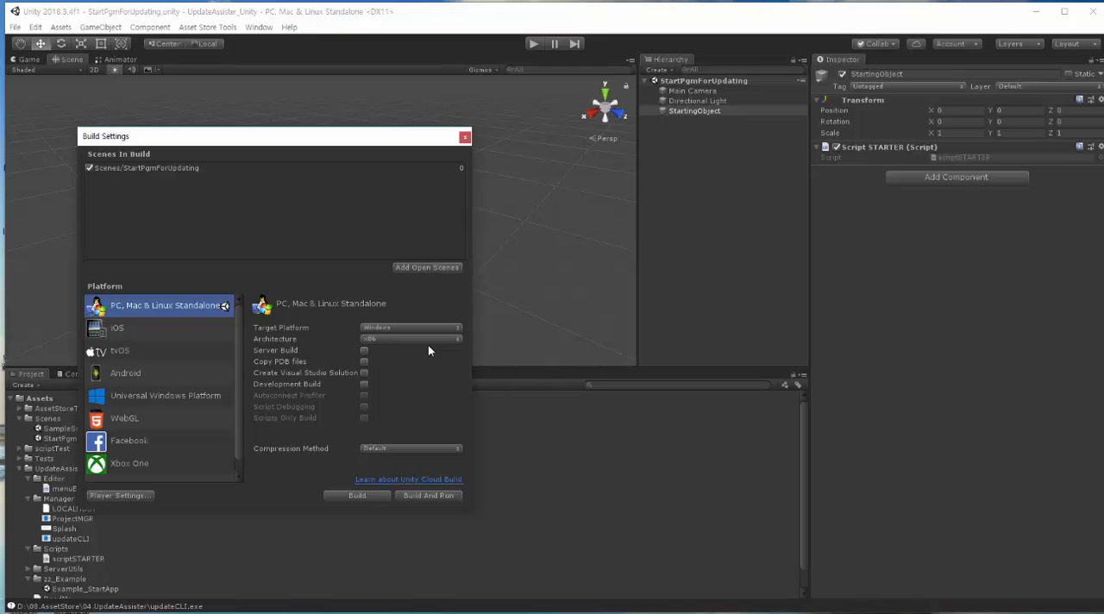
# Step: Start the PC standalone build and create a subfolder named StartPGM inside the testEXE folder as its destination
pyautogui.click(374, 498)
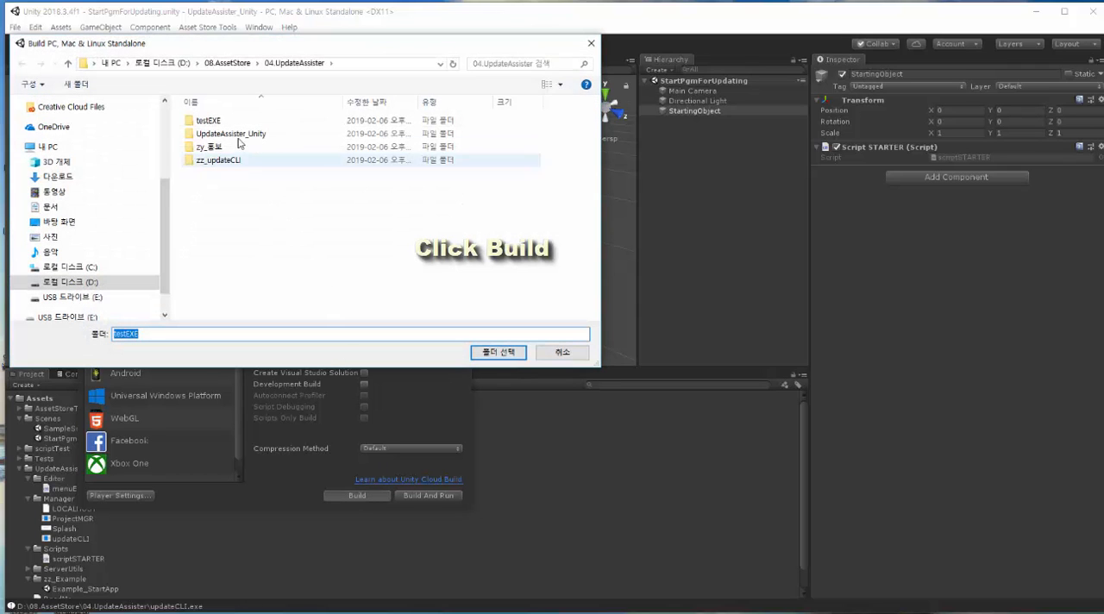
pyautogui.doubleClick(208, 121)
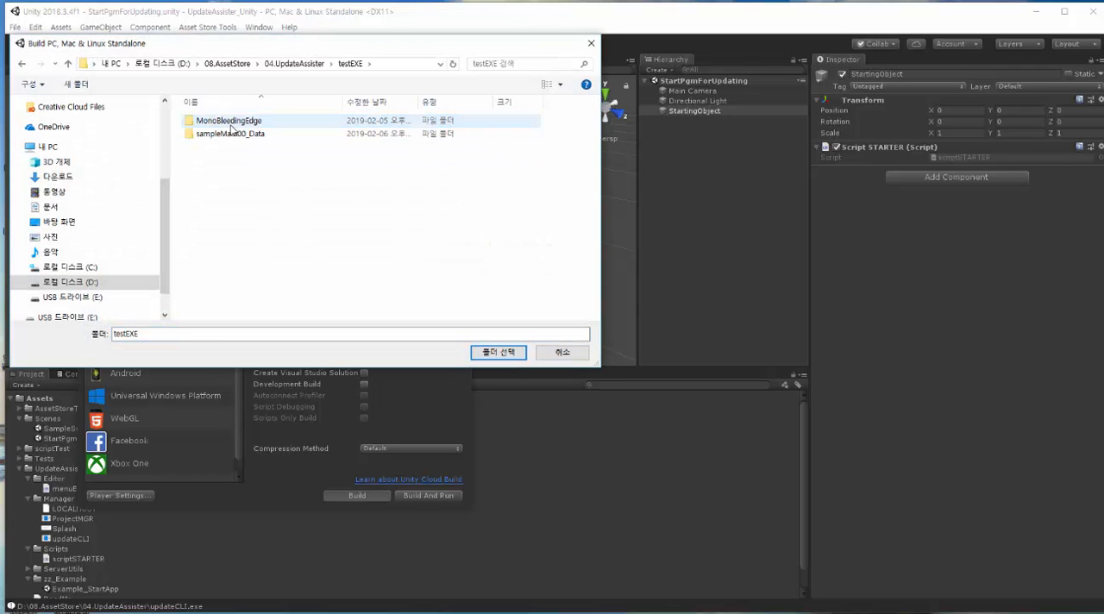
pyautogui.click(76, 85)
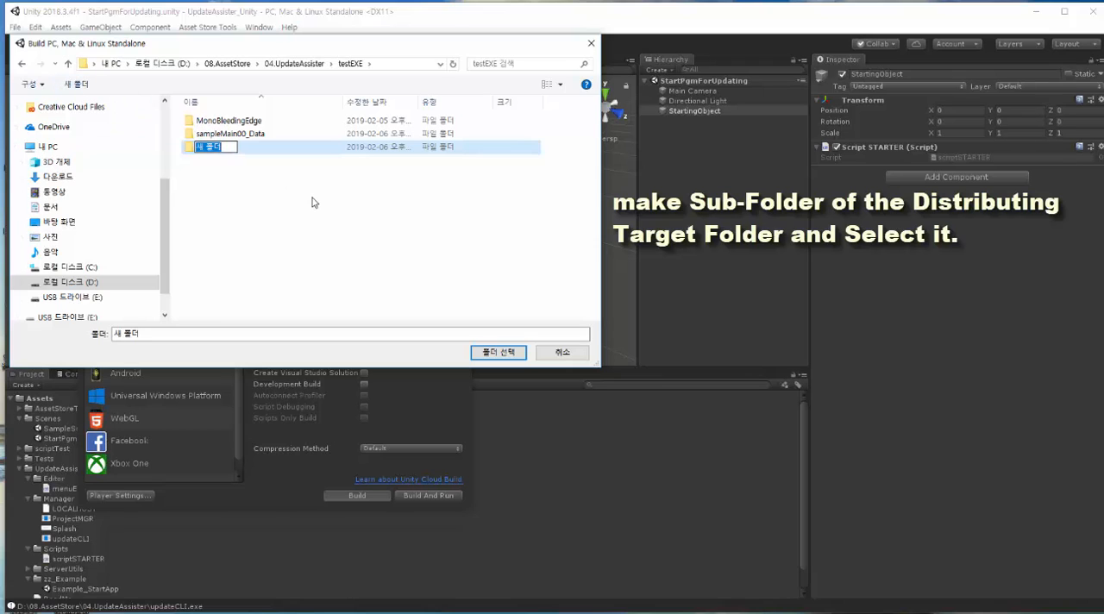
pyautogui.write('StartP')
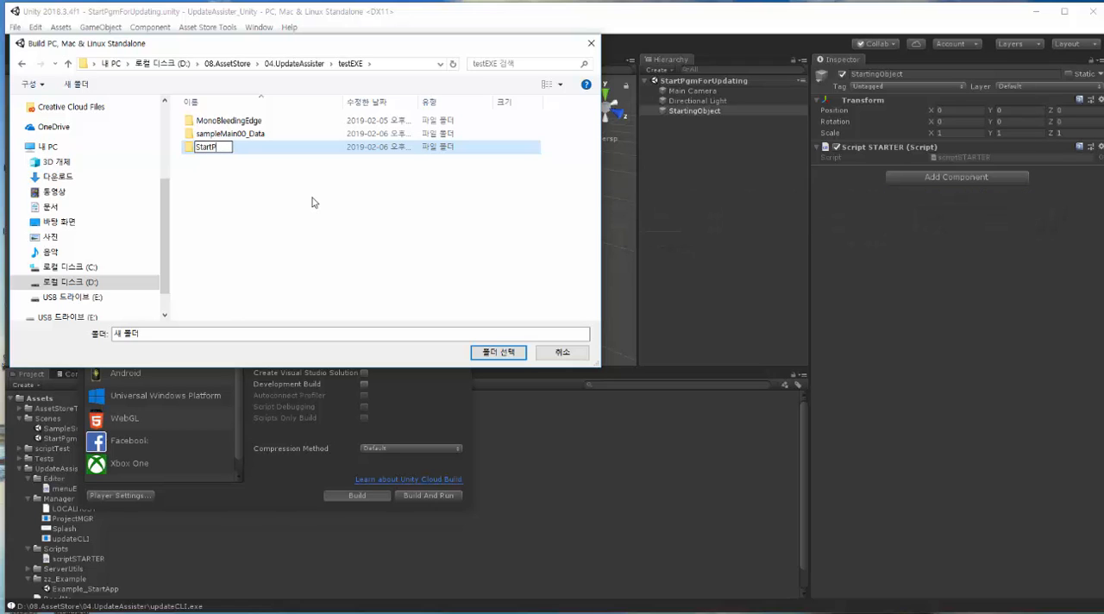
pyautogui.write('GM')
pyautogui.press('Return')
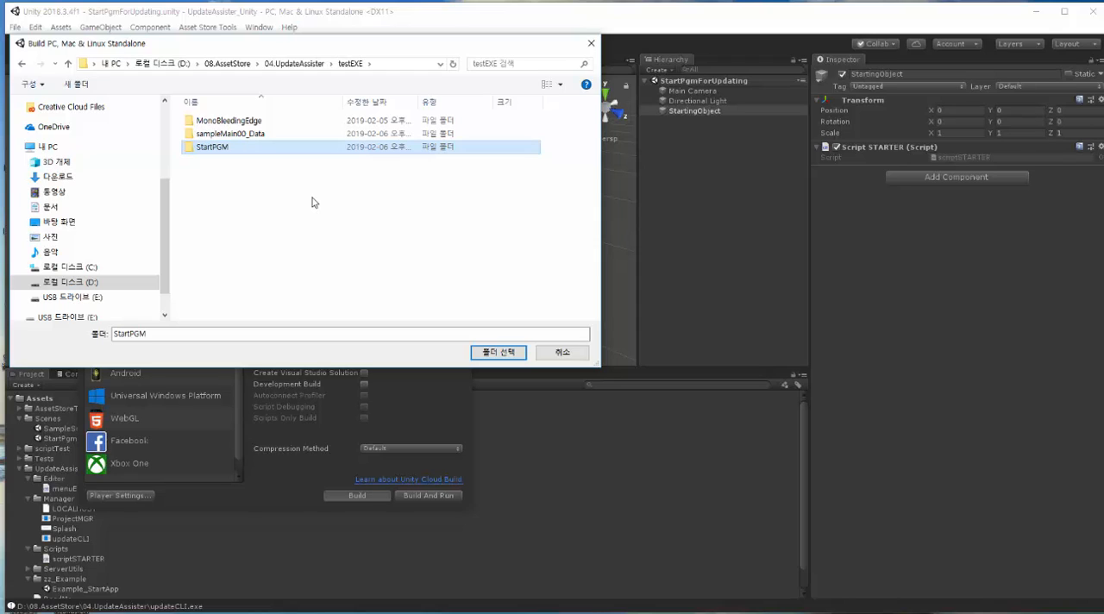
# Step: Build the starting program into the StartPGM folder and close the Build Settings
pyautogui.press('Return')
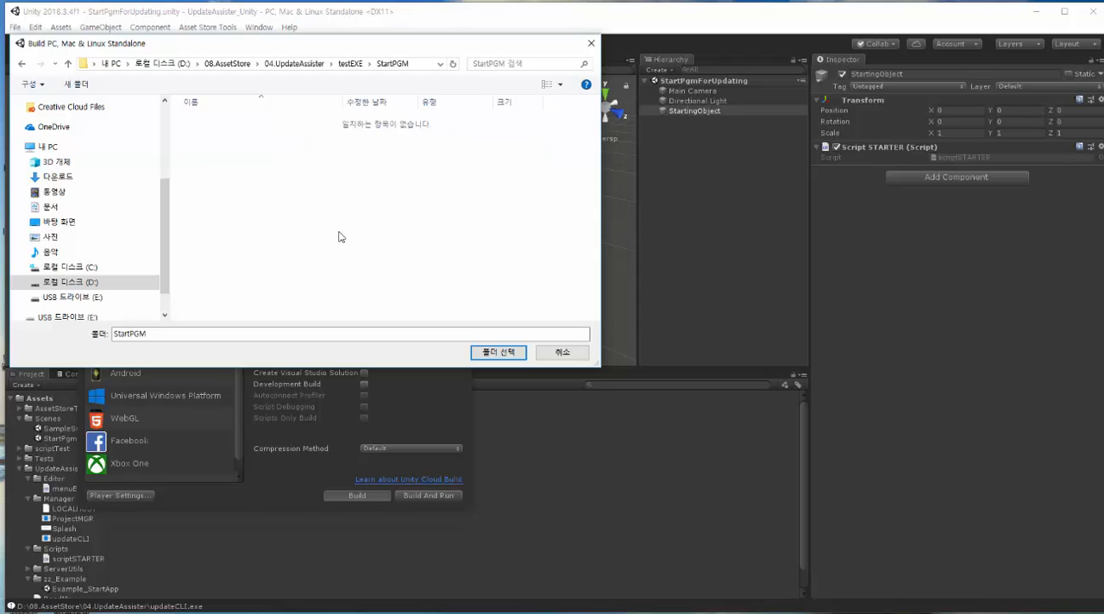
pyautogui.click(489, 352)
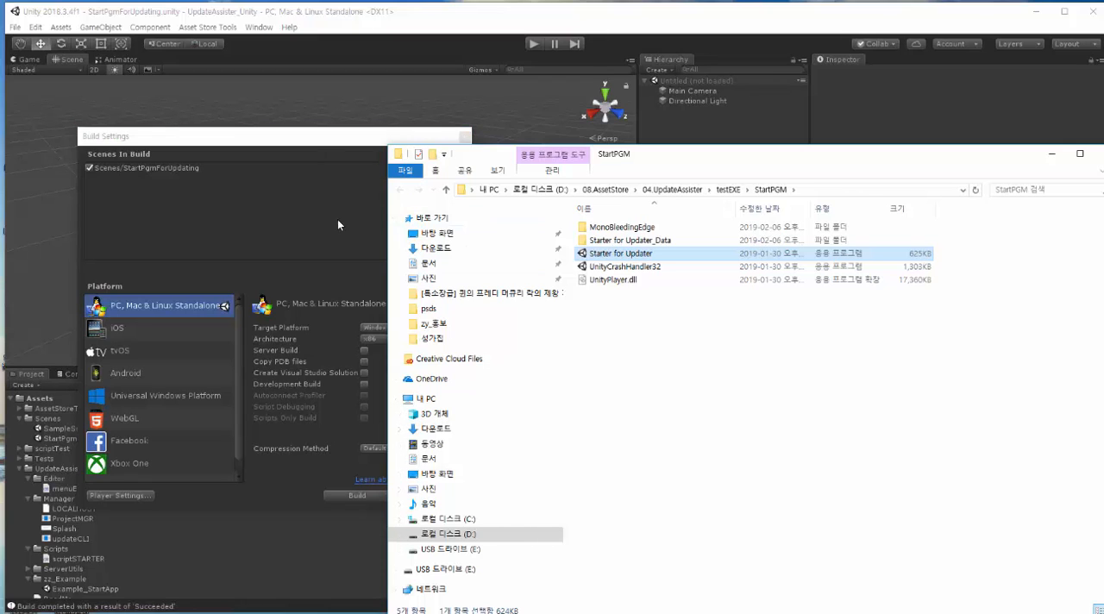
pyautogui.click(337, 219)
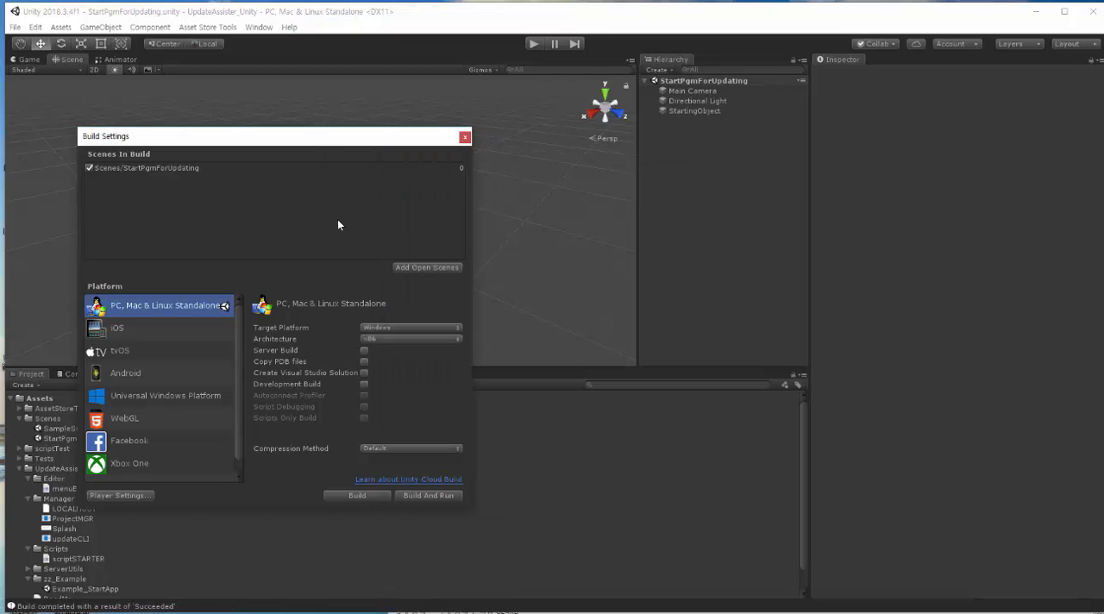
pyautogui.click(464, 137)
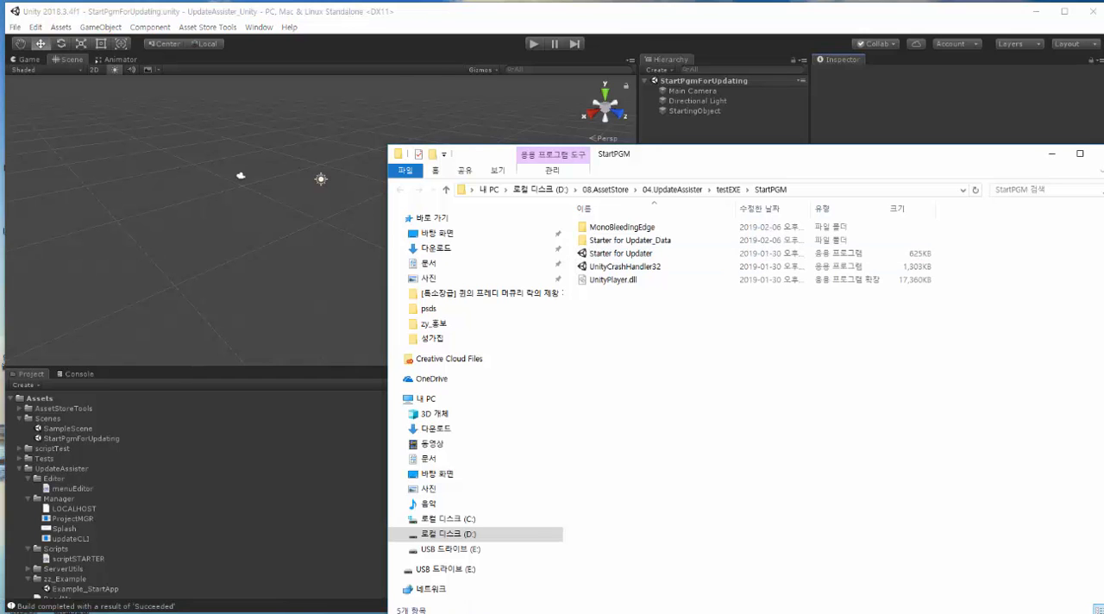
# Step: Run Starter for Updater from the StartPGM folder and move forward in the launched application to test it
pyautogui.click(628, 255)
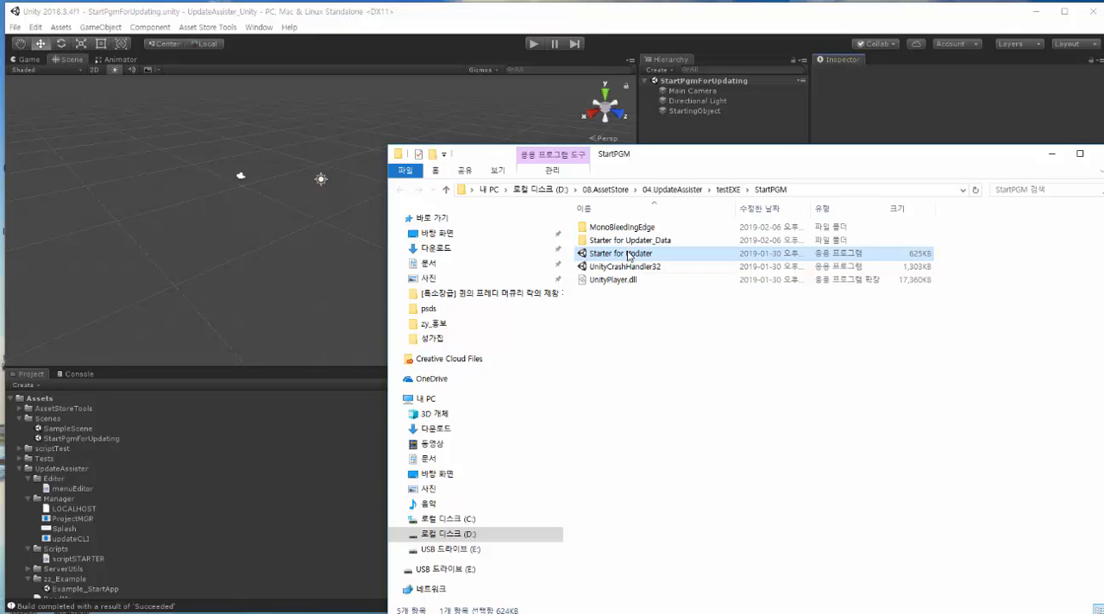
pyautogui.doubleClick(627, 254)
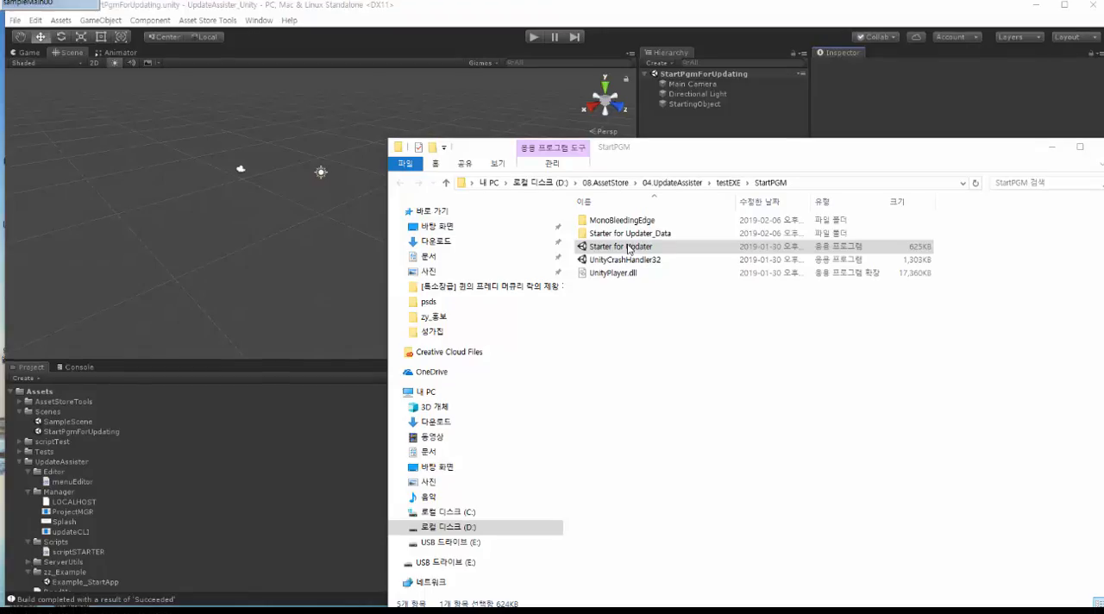
pyautogui.doubleClick(628, 248)
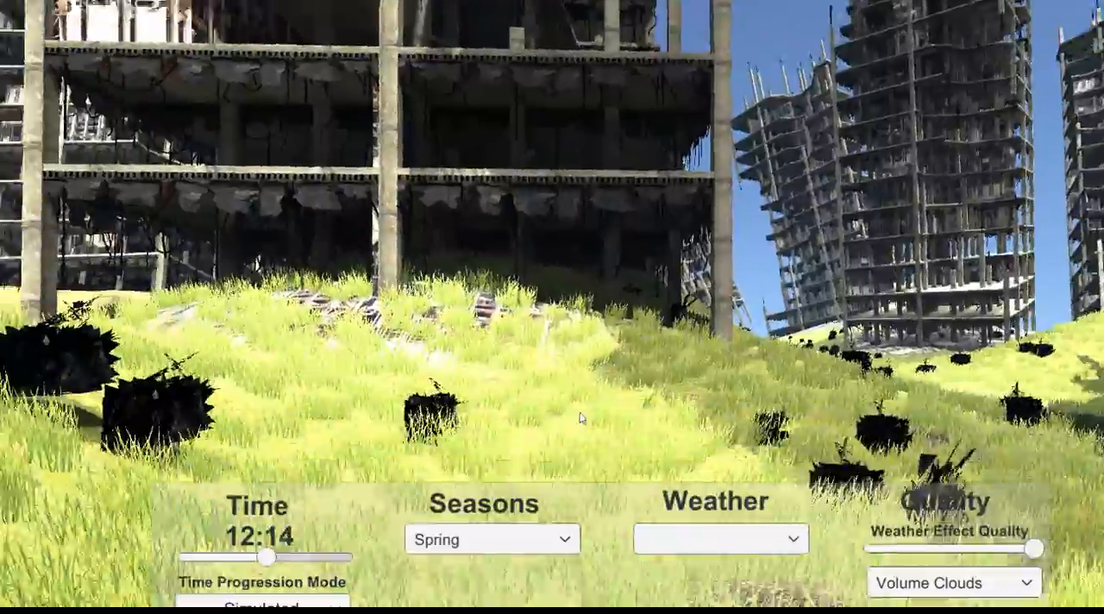
pyautogui.press('w')
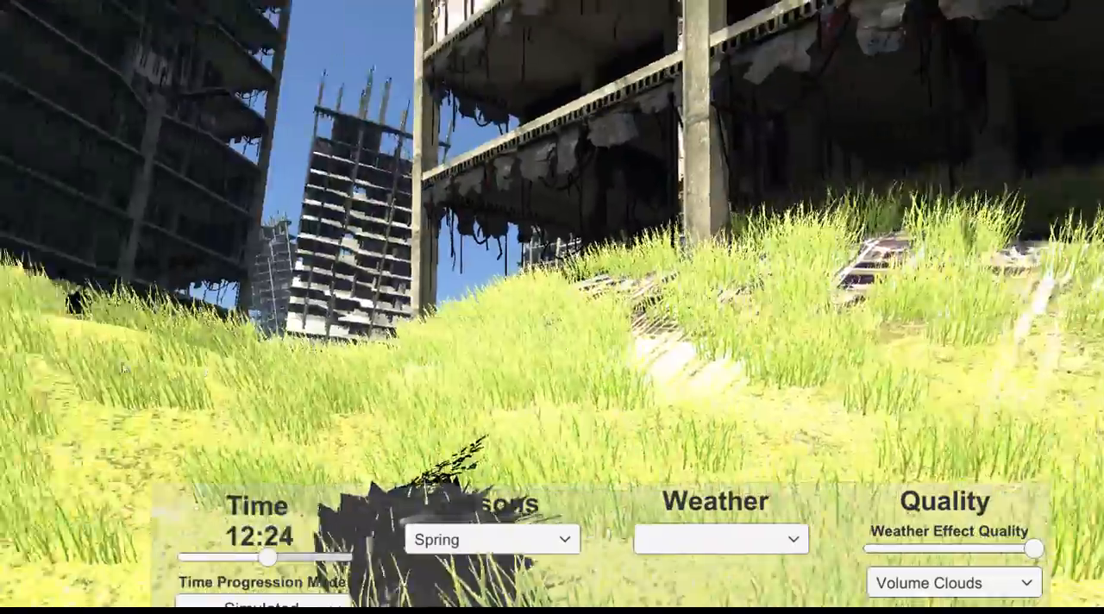